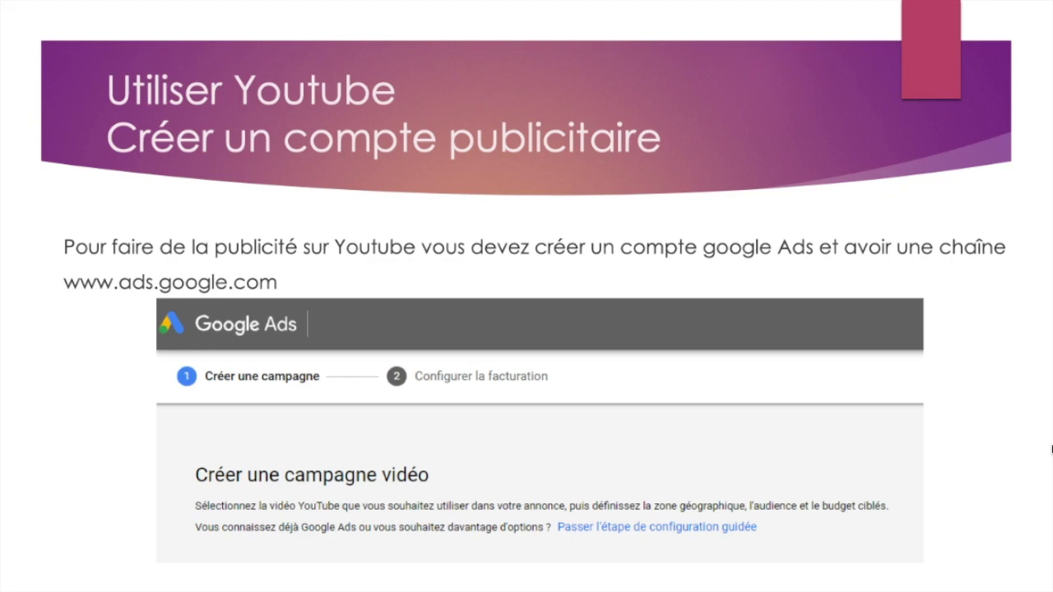
Switch to the web browser and search Google for "google ads youtube" in a new tab.
{"action": "key", "text": "super+Tab"}
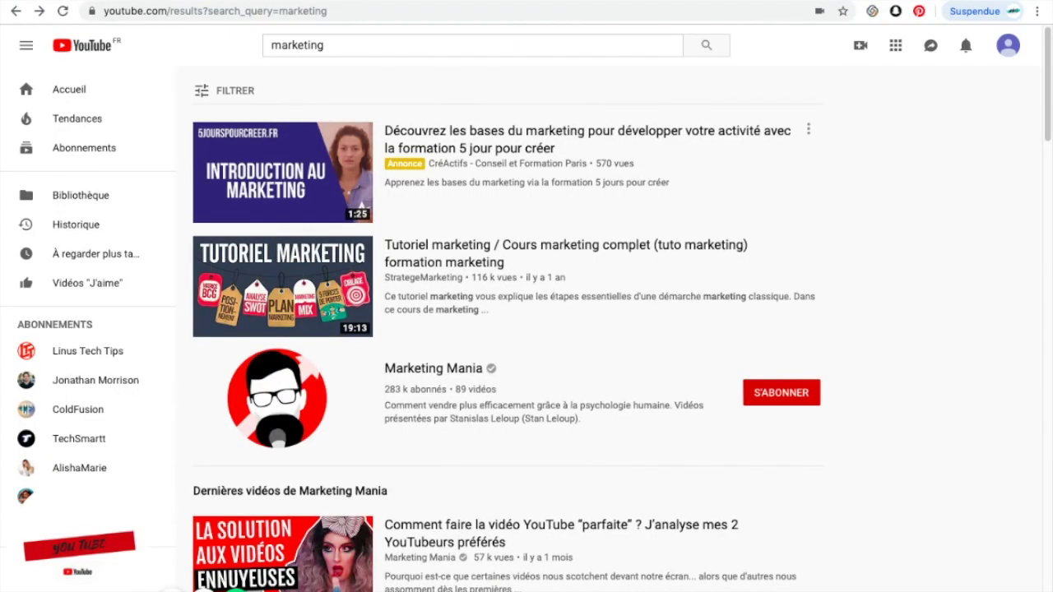
{"action": "key", "text": "super+t"}
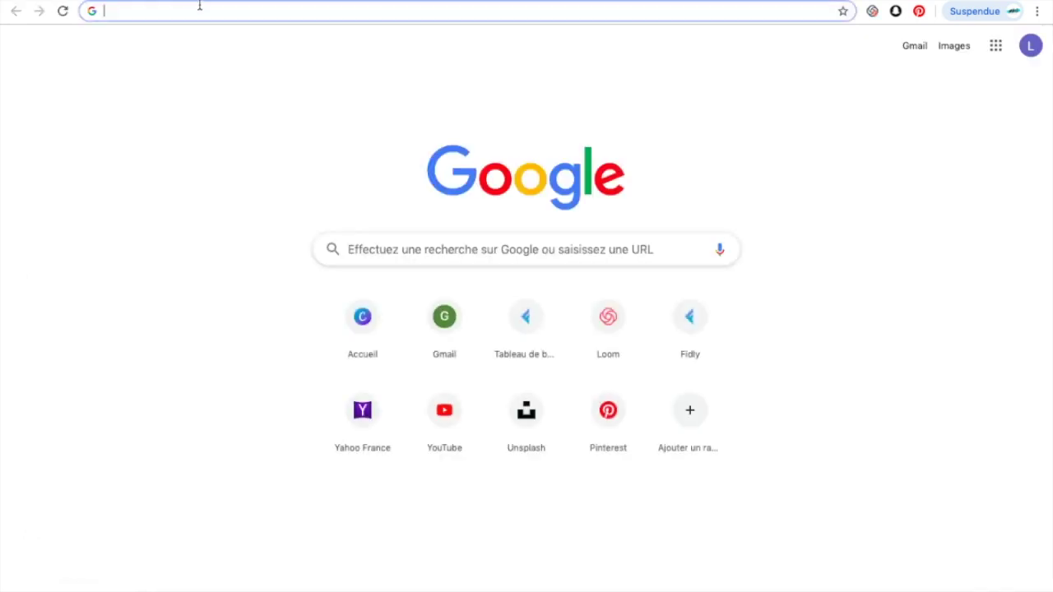
{"action": "type", "text": "google"}
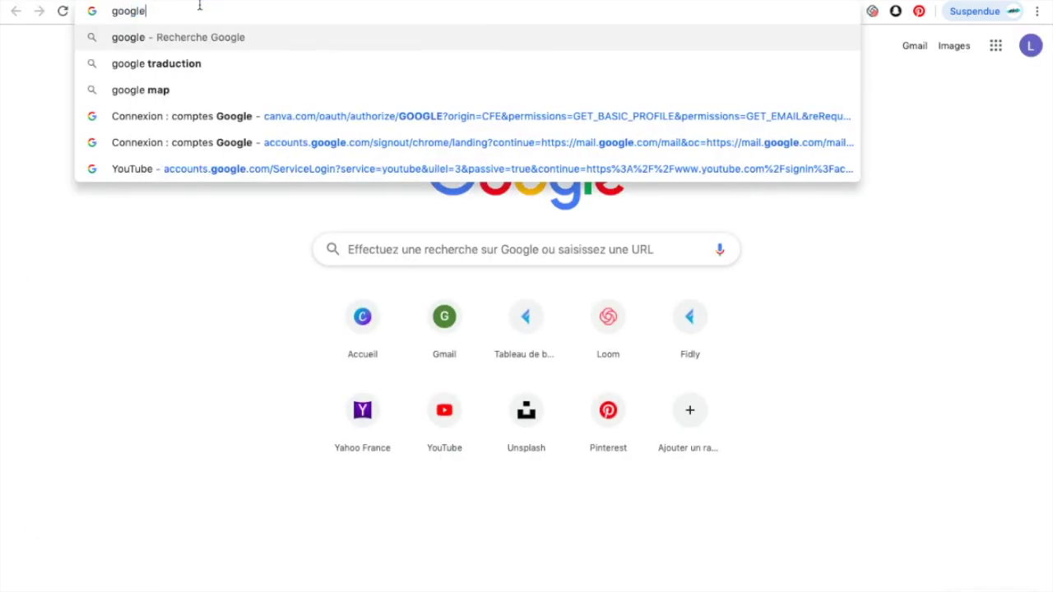
{"action": "type", "text": " ads youtube"}
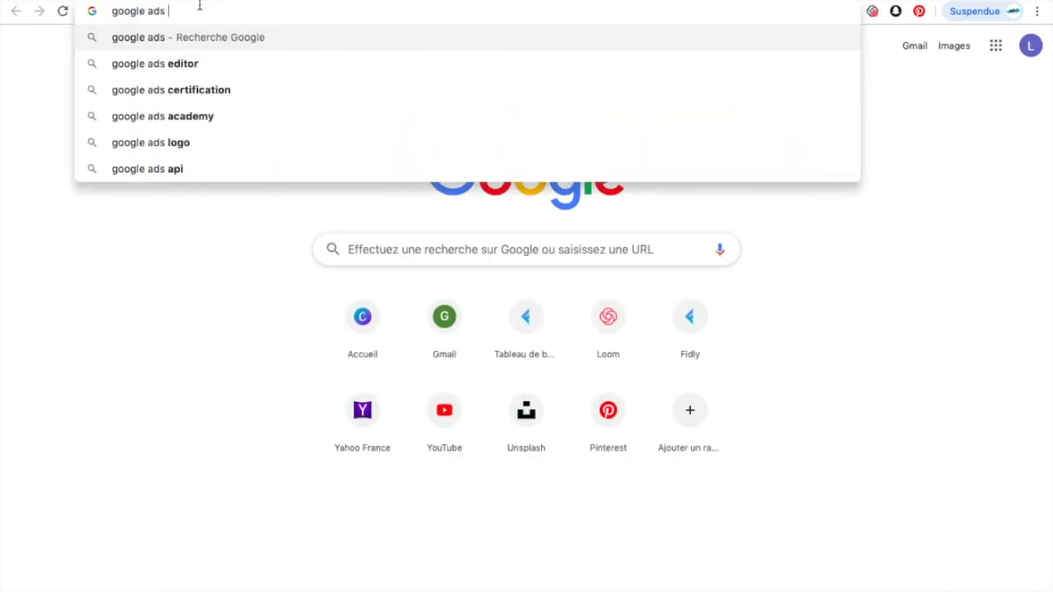
{"action": "key", "text": "Return"}
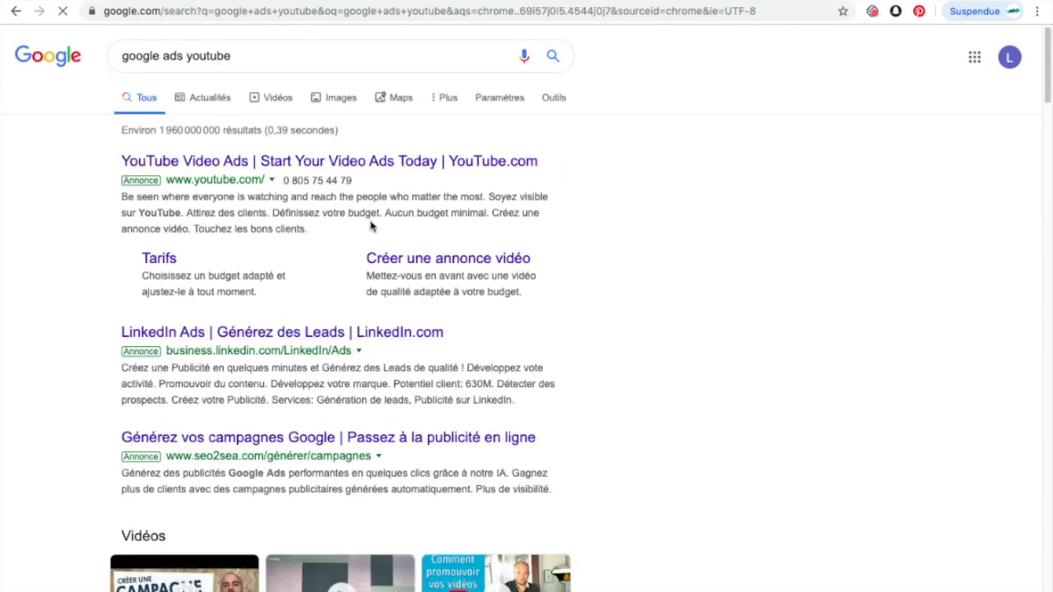
Open the YouTube Video Ads search result and start the Google Ads signup for creating a video campaign.
{"action": "left_click", "coordinate": [337, 162]}
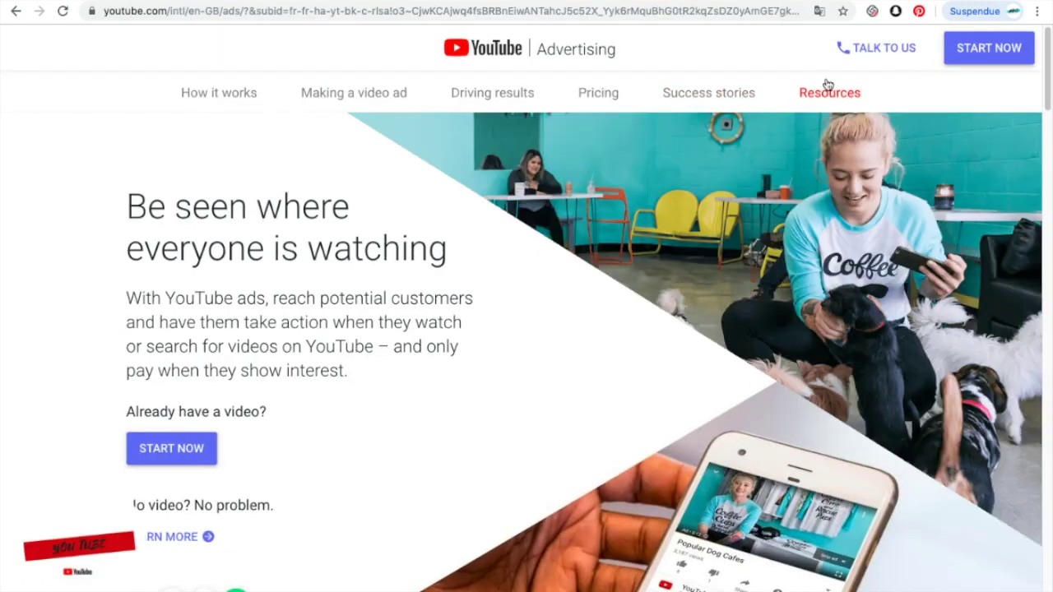
{"action": "left_click", "coordinate": [1019, 57]}
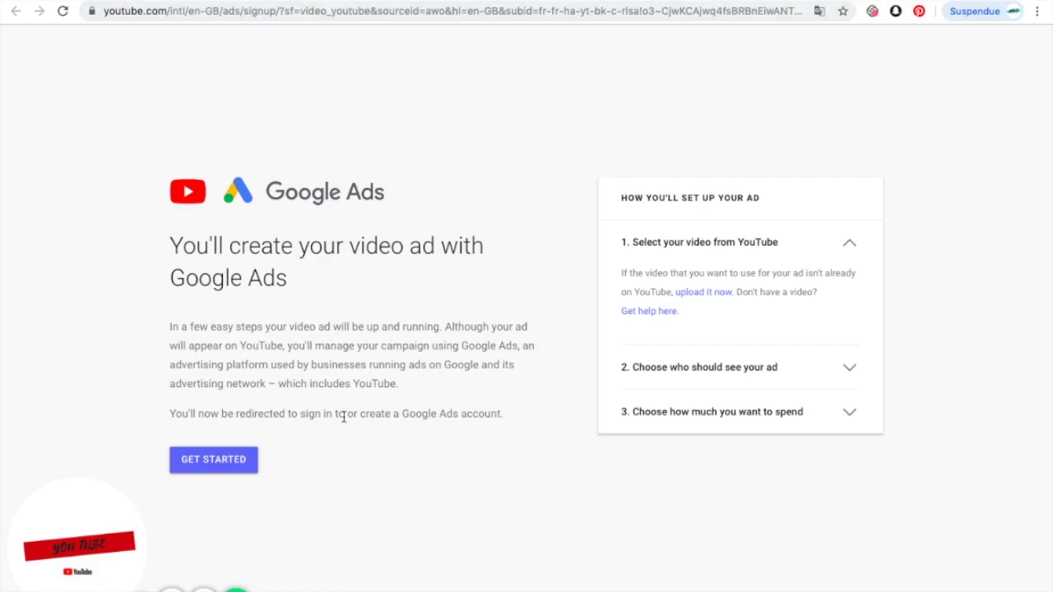
{"action": "key", "text": "super+Tab"}
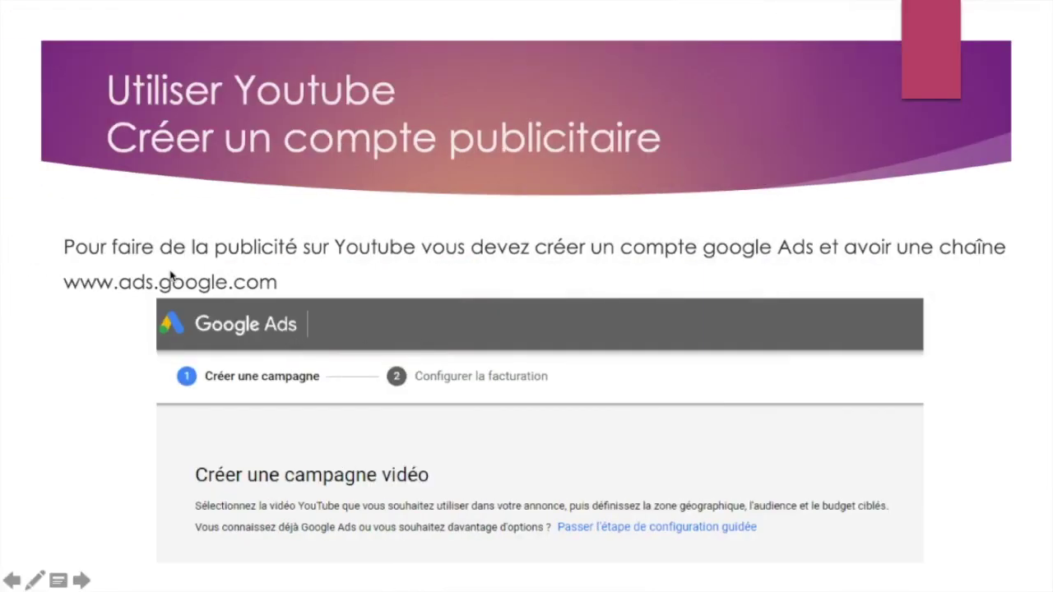
{"action": "key", "text": "super+Tab"}
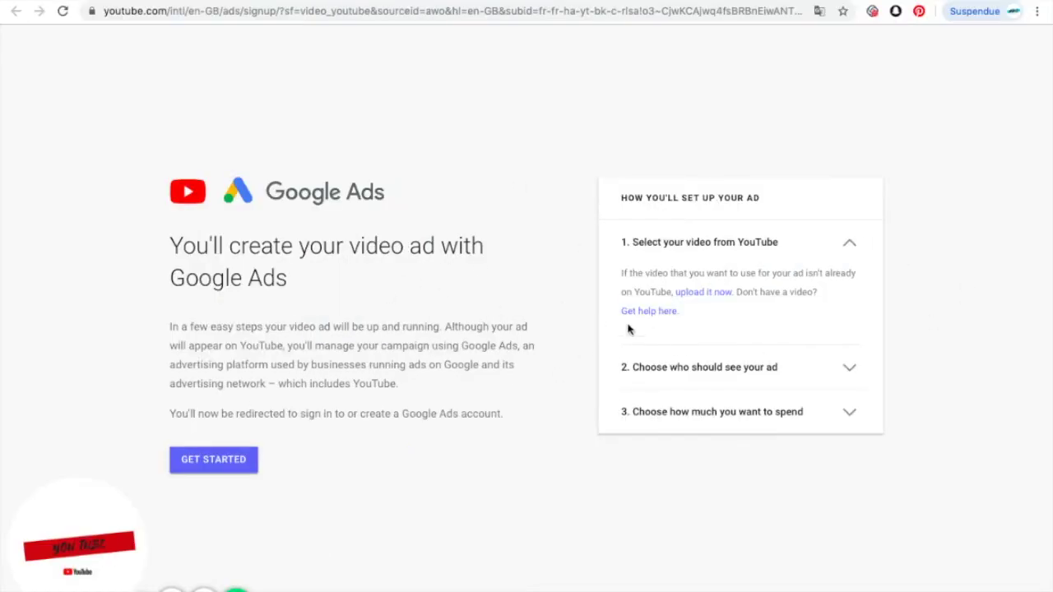
{"action": "left_click", "coordinate": [222, 463]}
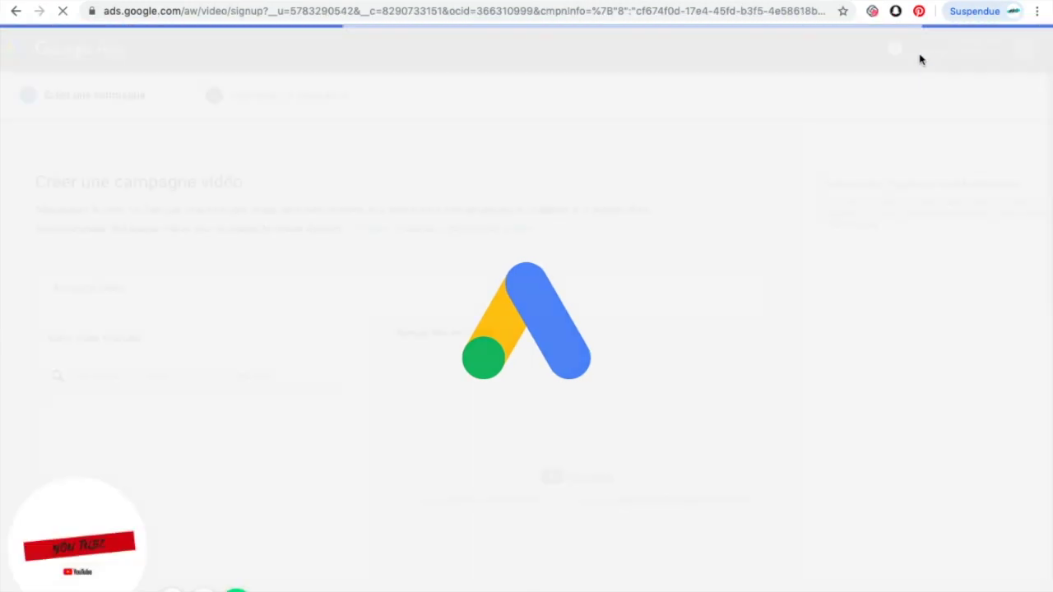
{"action": "left_click_drag", "start_coordinate": [70, 555], "coordinate": [852, 421]}
Copy the URL of StrategeMarketing's "Tutoriel marketing / Cours marketing complet" video from YouTube and add it as the campaign's ad video.
{"action": "scroll", "coordinate": [152, 243], "scroll_direction": "down", "scroll_amount": 3}
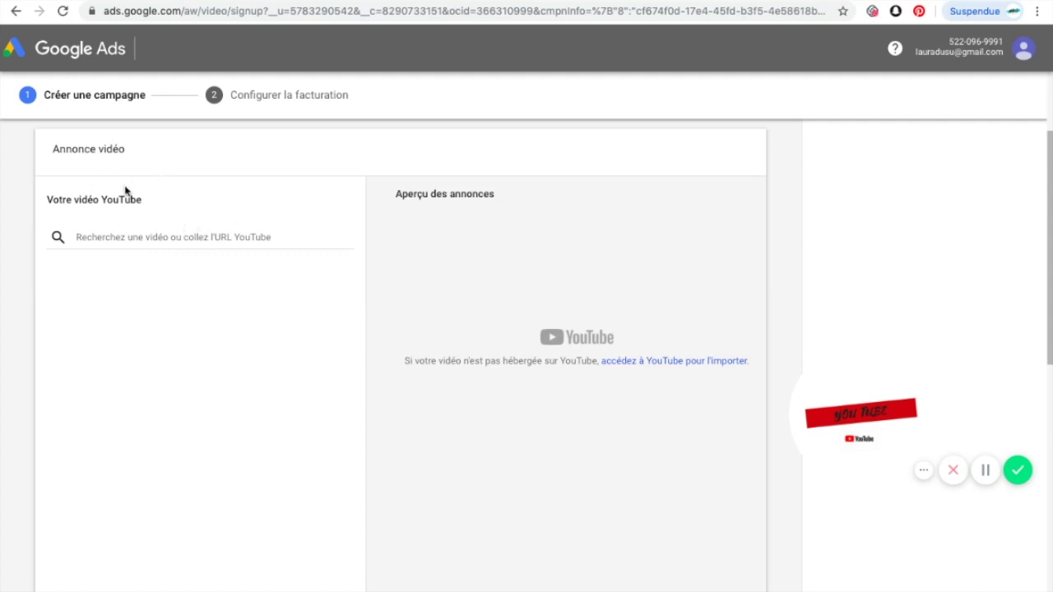
{"action": "left_click", "coordinate": [133, 235]}
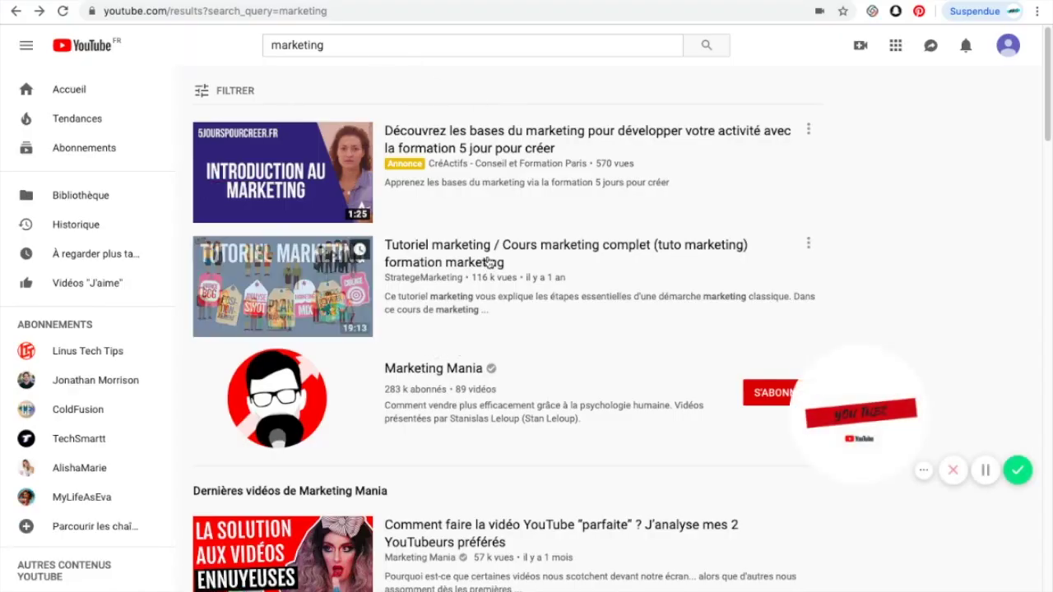
{"action": "left_click", "coordinate": [489, 262]}
{"action": "left_click", "coordinate": [189, 12]}
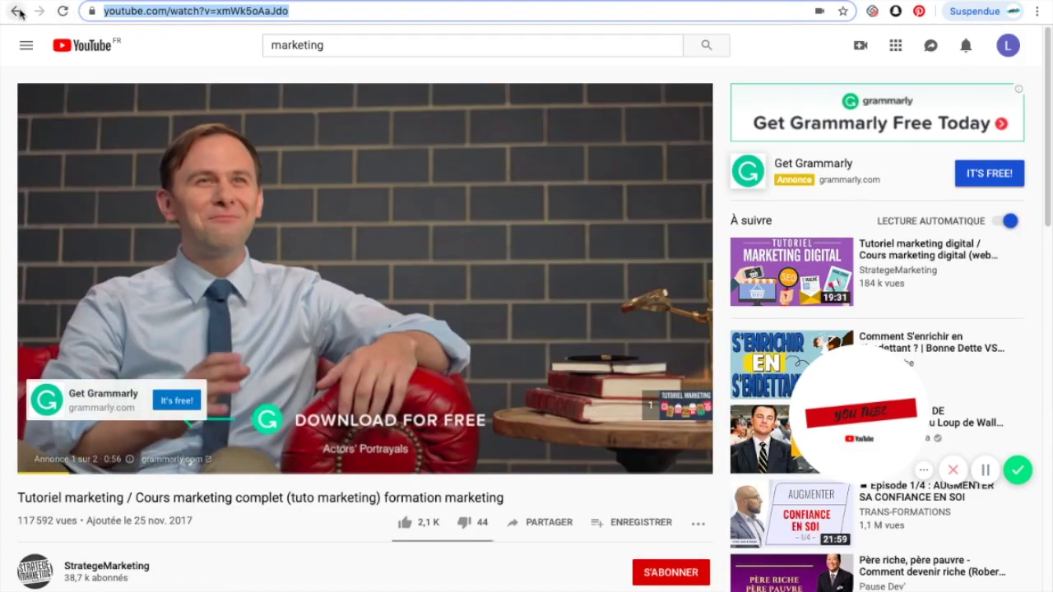
{"action": "left_click", "coordinate": [15, 10]}
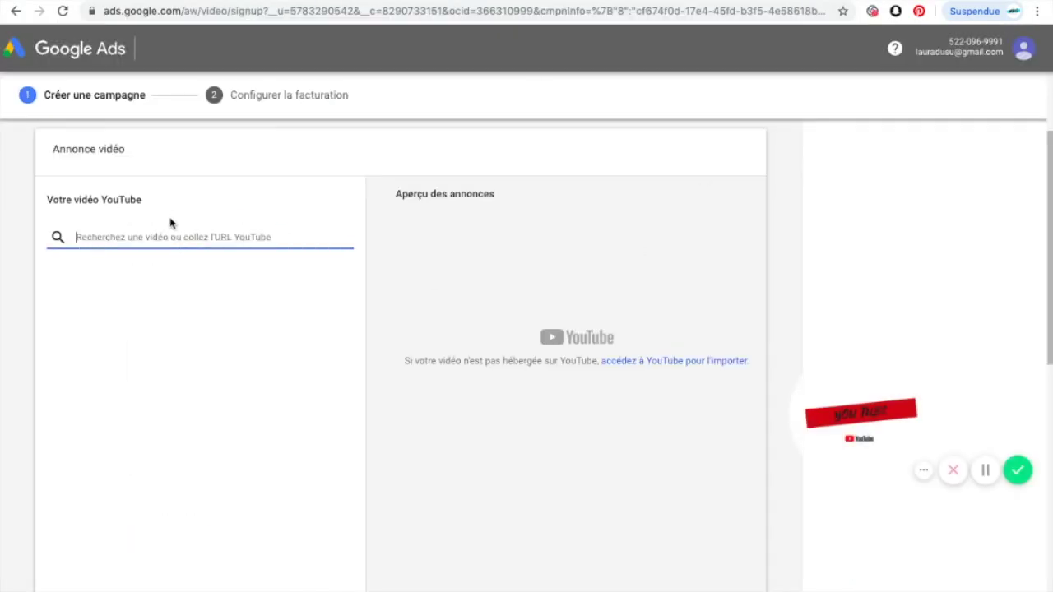
{"action": "key", "text": "ctrl+v"}
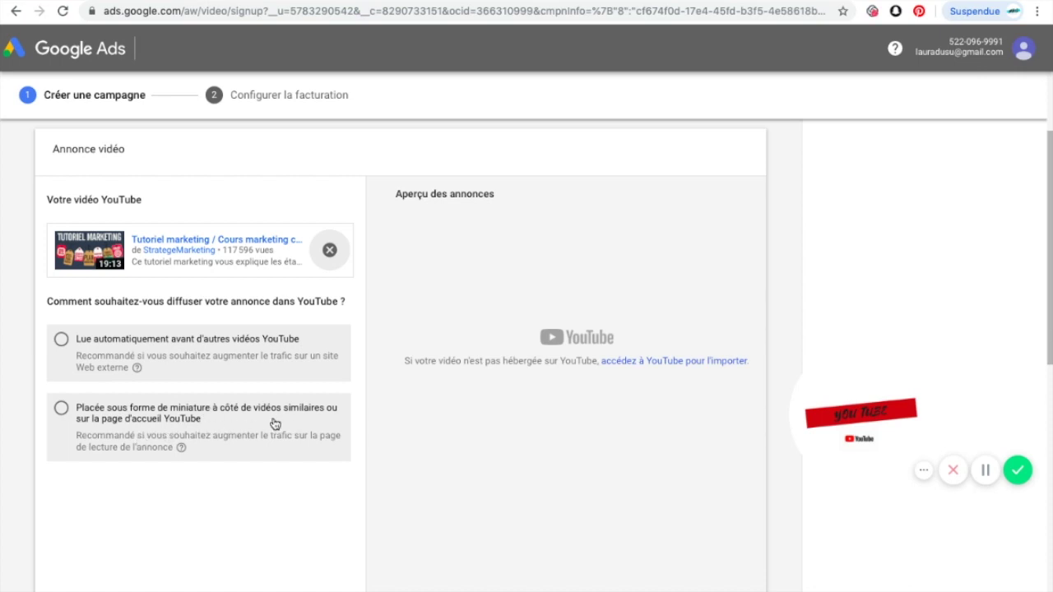
Try both ad formats, automatic playback before other YouTube videos and thumbnail beside similar videos, leaving the thumbnail format selected.
{"action": "left_click", "coordinate": [119, 352]}
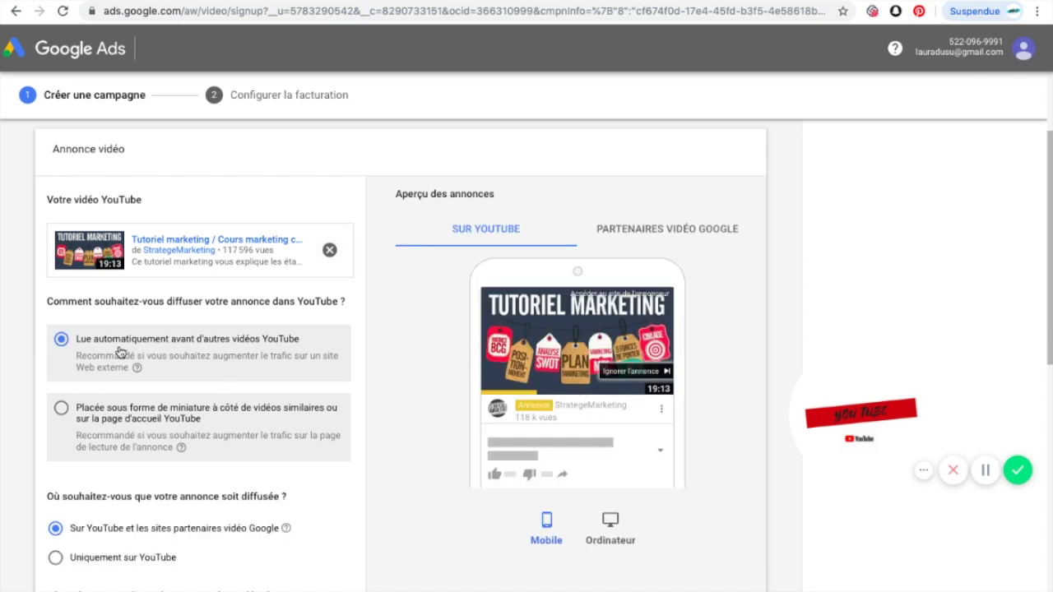
{"action": "scroll", "coordinate": [576, 366], "scroll_direction": "down", "scroll_amount": 2}
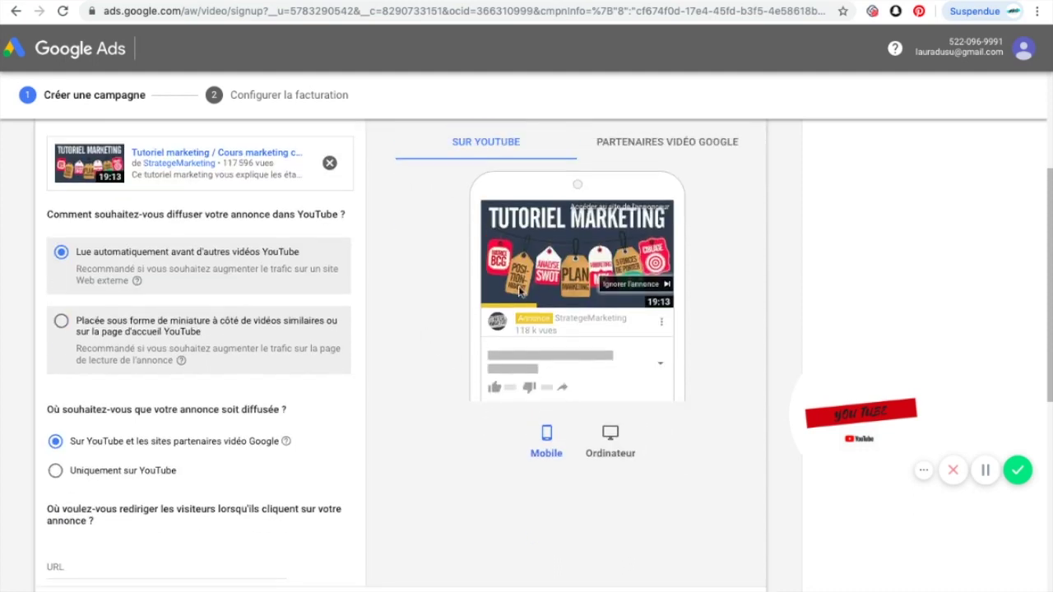
{"action": "left_click", "coordinate": [119, 336]}
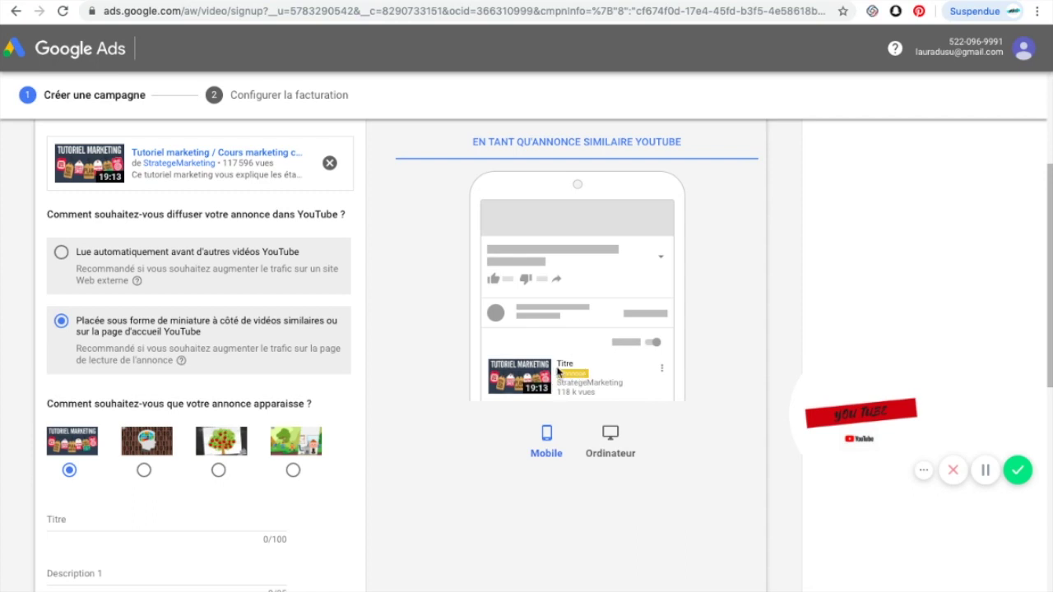
{"action": "scroll", "coordinate": [559, 381], "scroll_direction": "up", "scroll_amount": 1}
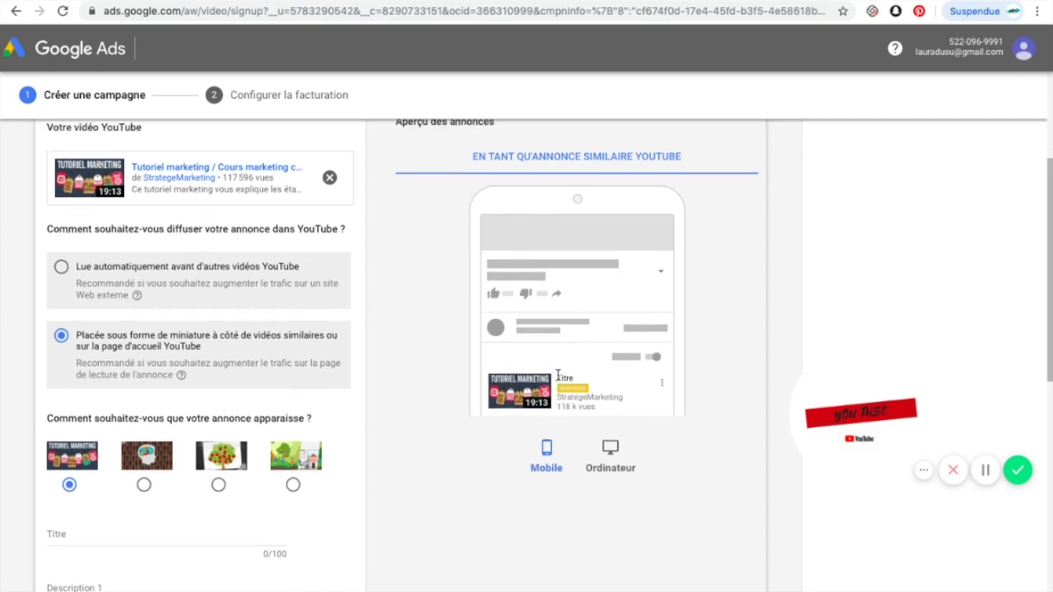
{"action": "scroll", "coordinate": [560, 375], "scroll_direction": "down", "scroll_amount": 1}
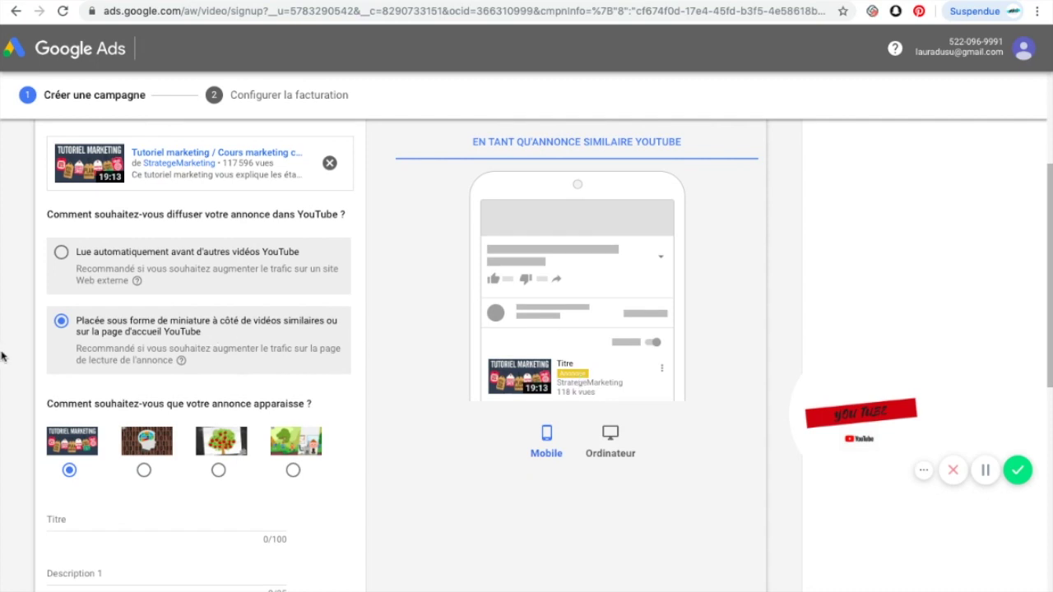
{"action": "left_click", "coordinate": [130, 266]}
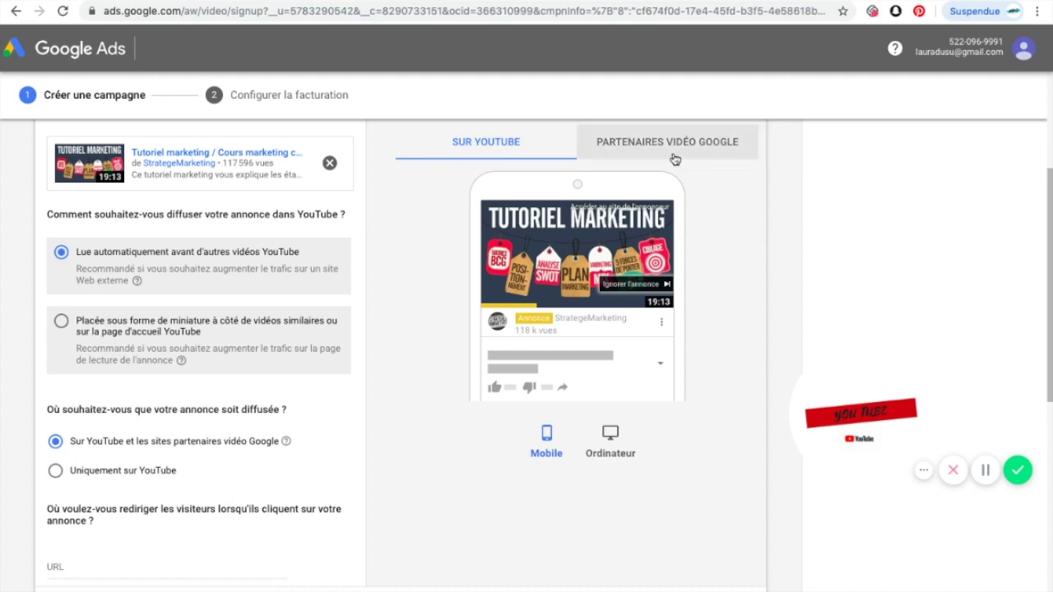
{"action": "left_click", "coordinate": [273, 313]}
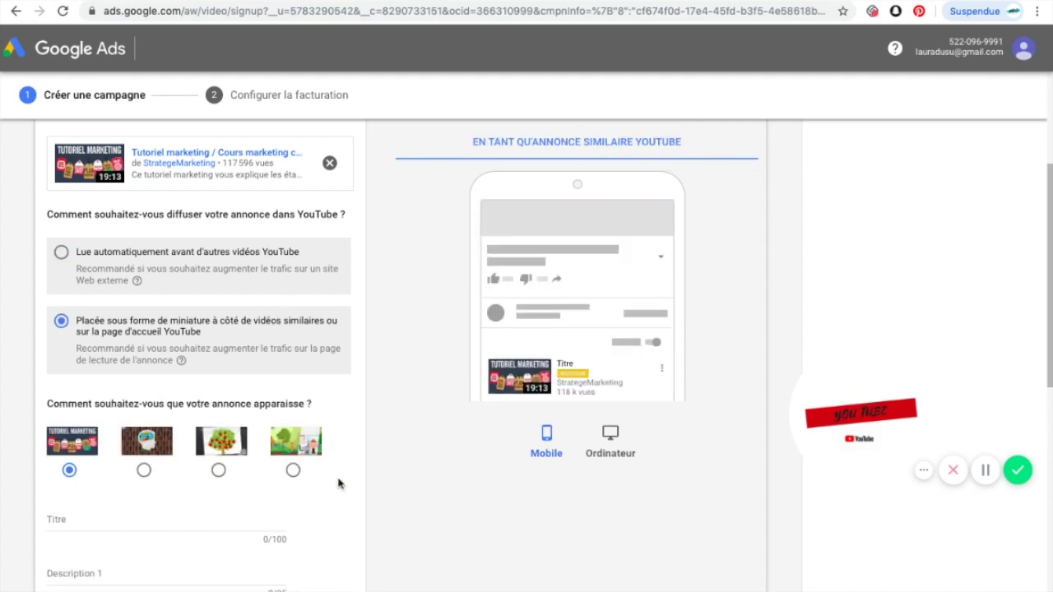
Preview the four available thumbnail images on the ad, leaving the fourth one with the green landscape selected.
{"action": "left_click", "coordinate": [144, 471]}
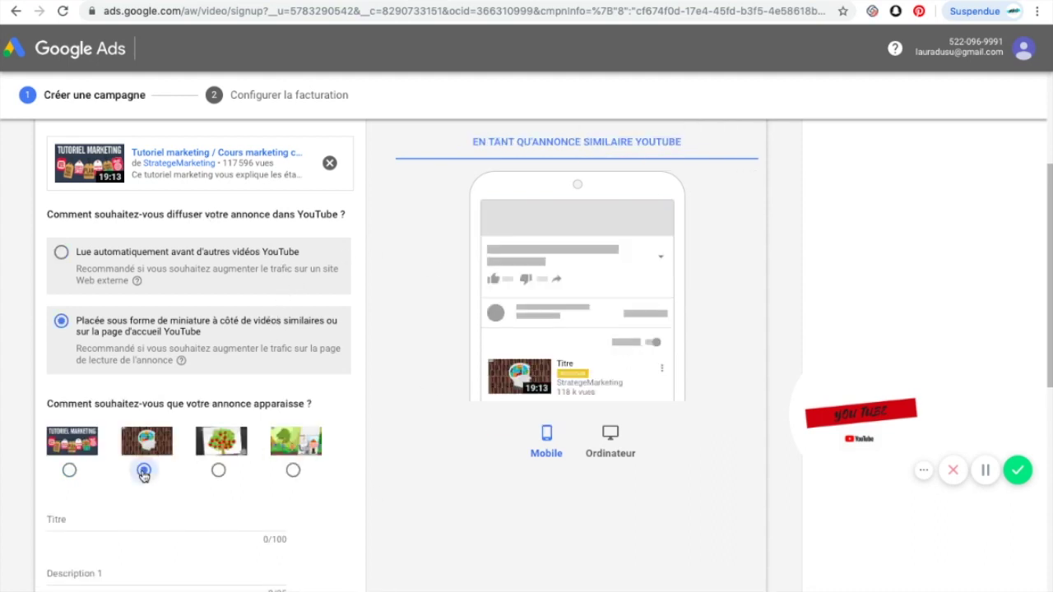
{"action": "left_click", "coordinate": [219, 469]}
{"action": "left_click", "coordinate": [293, 470]}
{"action": "left_click", "coordinate": [218, 470]}
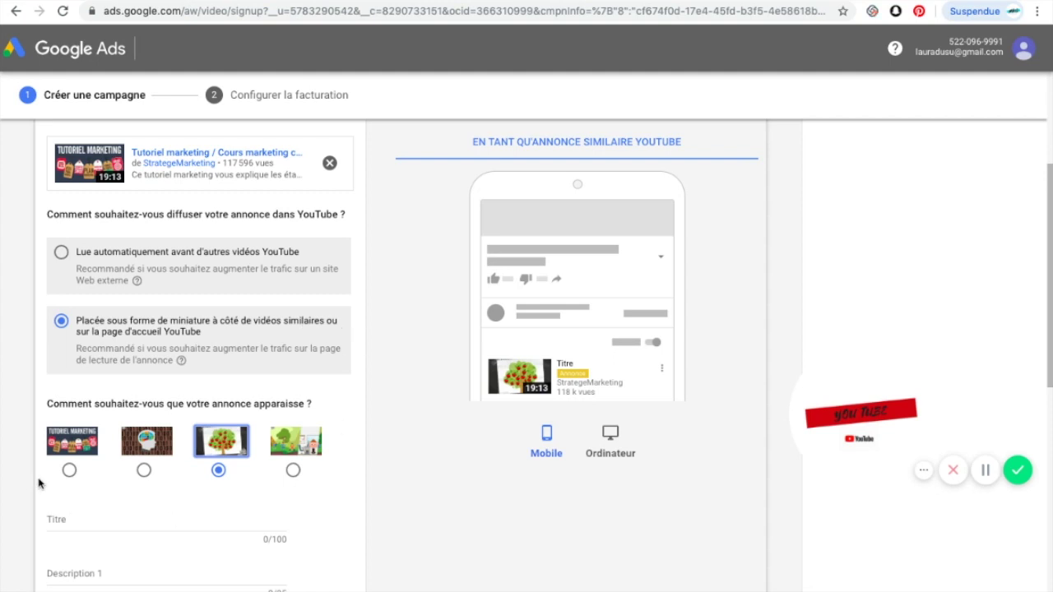
{"action": "left_click", "coordinate": [141, 468]}
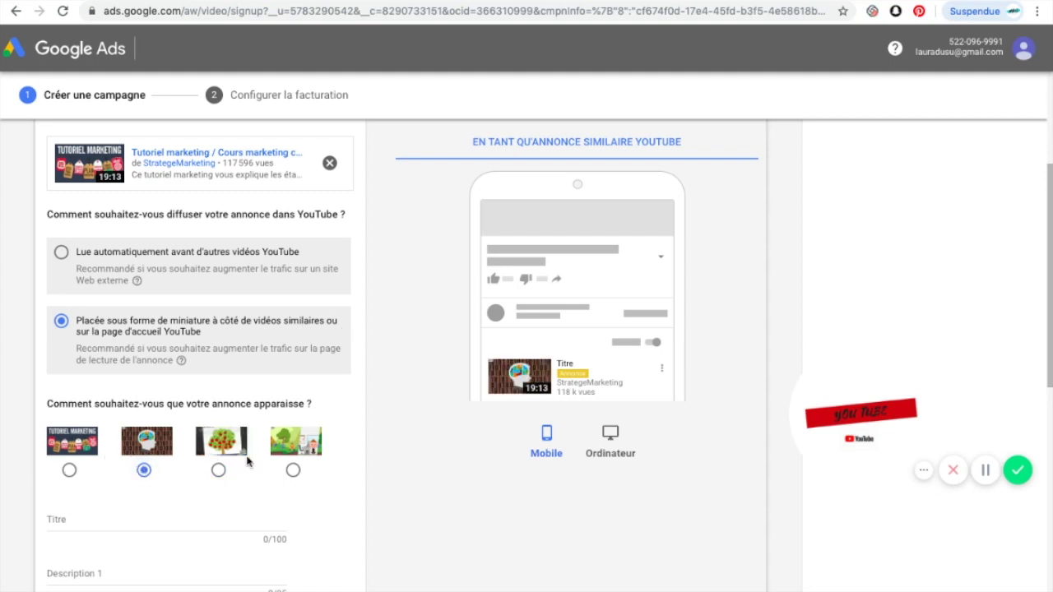
{"action": "left_click", "coordinate": [303, 448]}
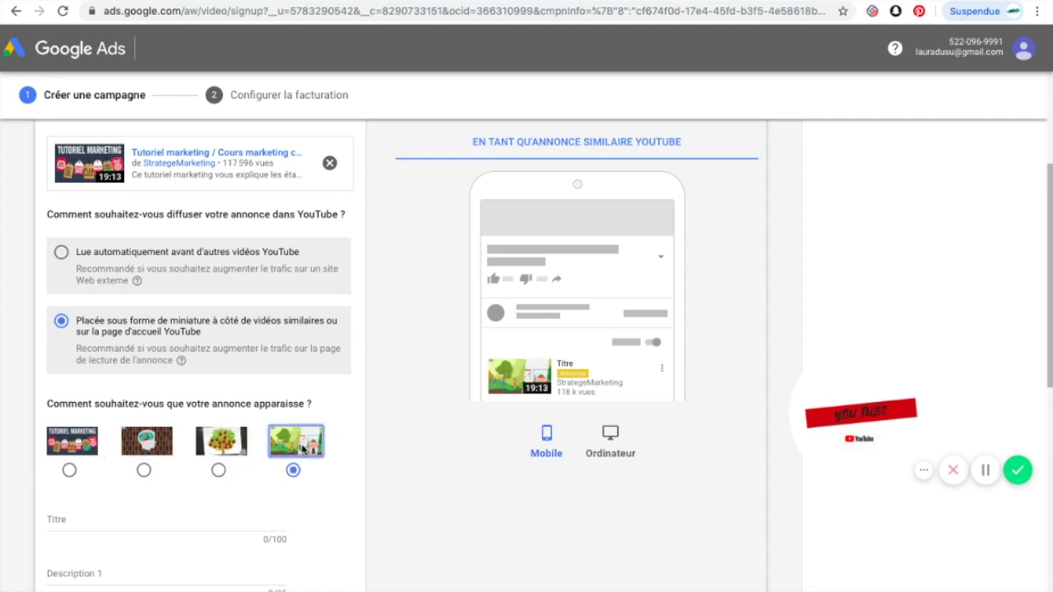
{"action": "left_click", "coordinate": [67, 446]}
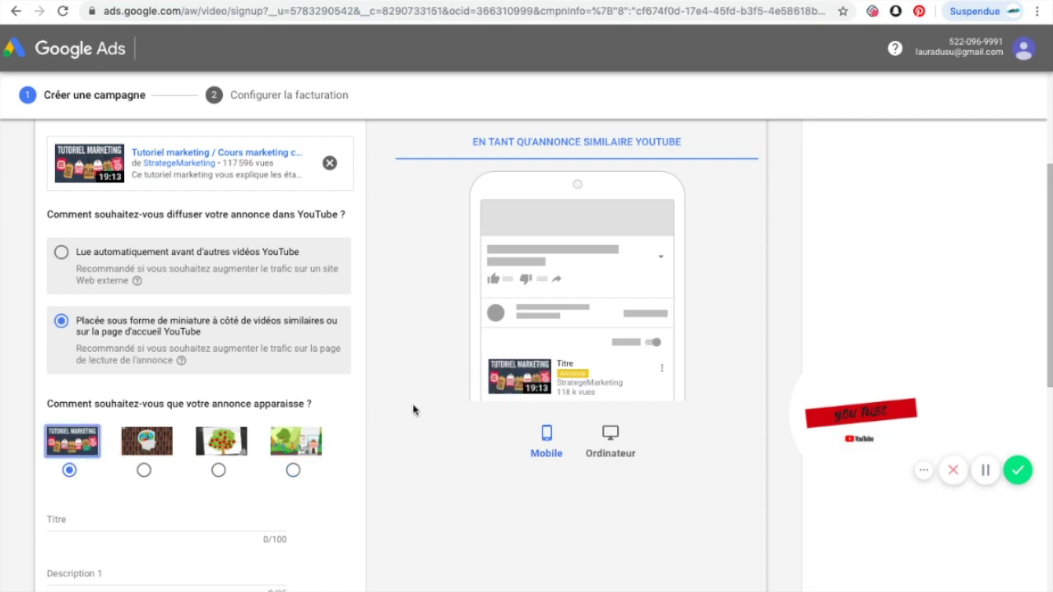
{"action": "left_click", "coordinate": [156, 447]}
{"action": "left_click", "coordinate": [224, 451]}
{"action": "left_click", "coordinate": [289, 449]}
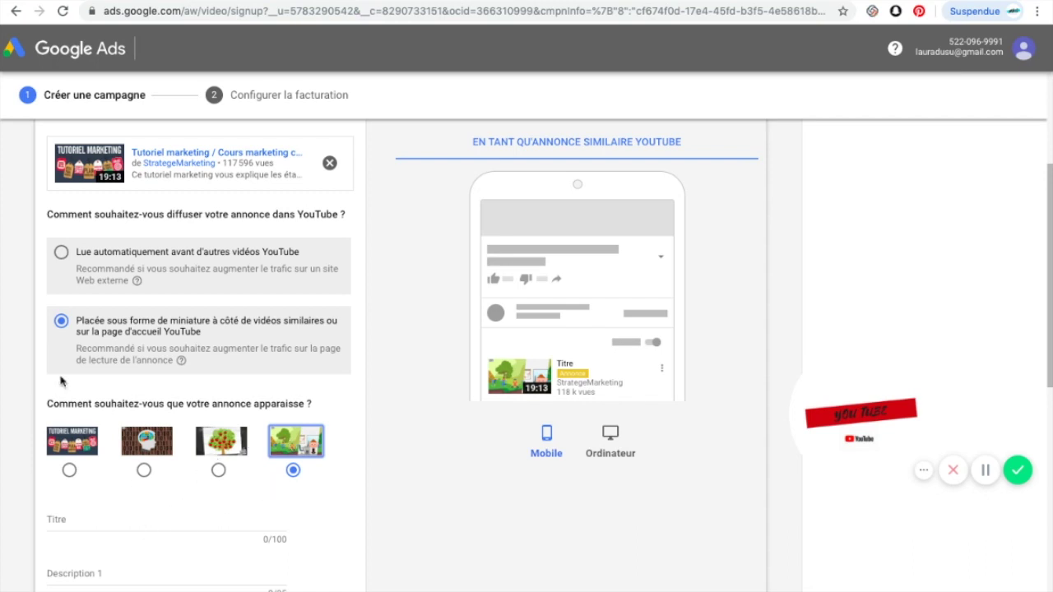
{"action": "left_click", "coordinate": [62, 253]}
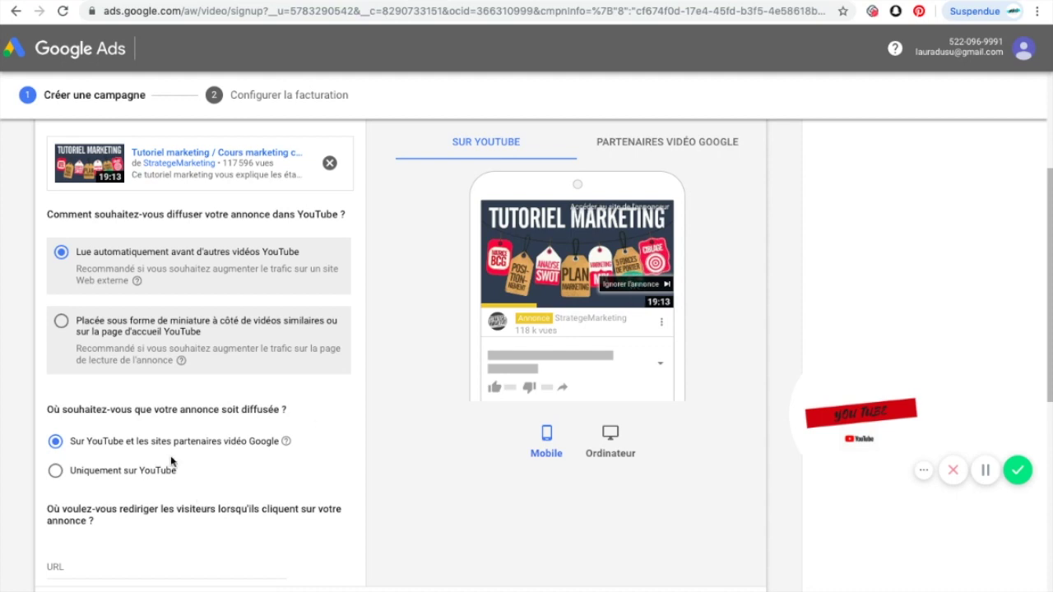
{"action": "scroll", "coordinate": [197, 454], "scroll_direction": "down", "scroll_amount": 1}
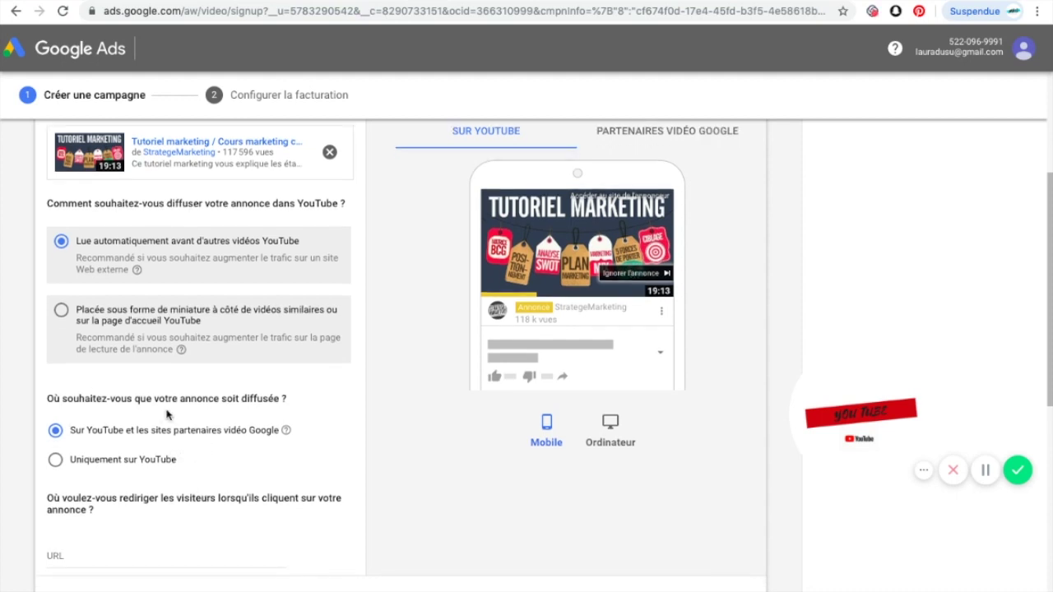
{"action": "scroll", "coordinate": [258, 439], "scroll_direction": "down", "scroll_amount": 3}
{"action": "scroll", "coordinate": [267, 411], "scroll_direction": "down", "scroll_amount": 3}
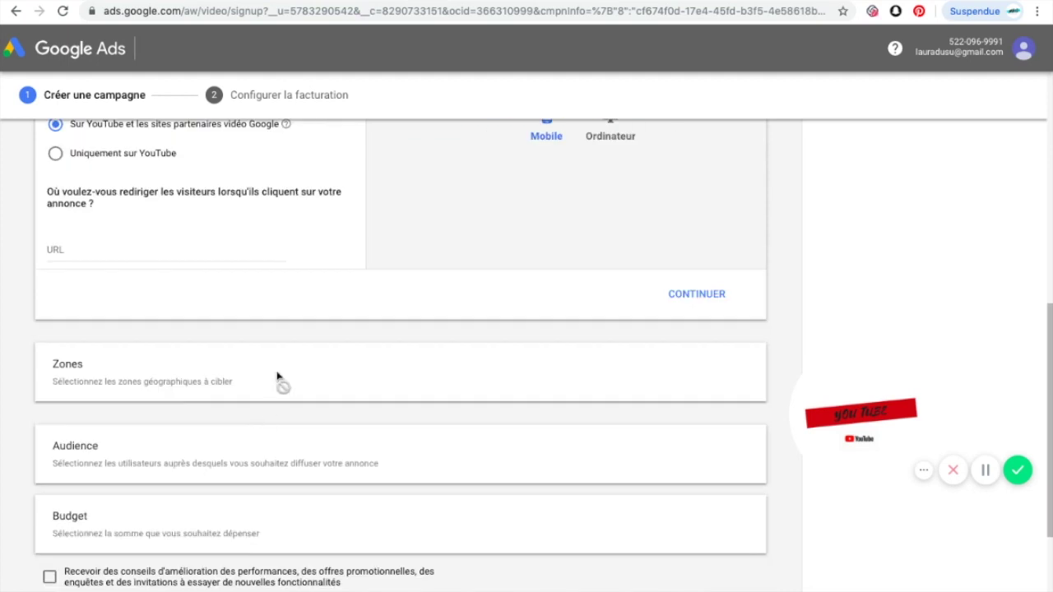
{"action": "scroll", "coordinate": [273, 388], "scroll_direction": "up", "scroll_amount": 4}
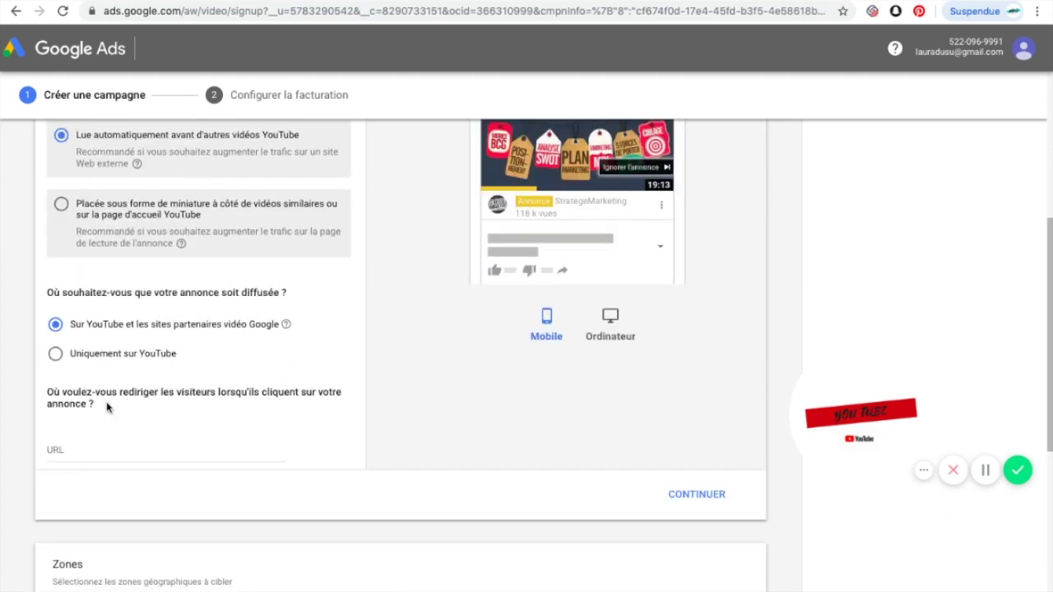
{"action": "left_click", "coordinate": [205, 450]}
{"action": "type", "text": "www"}
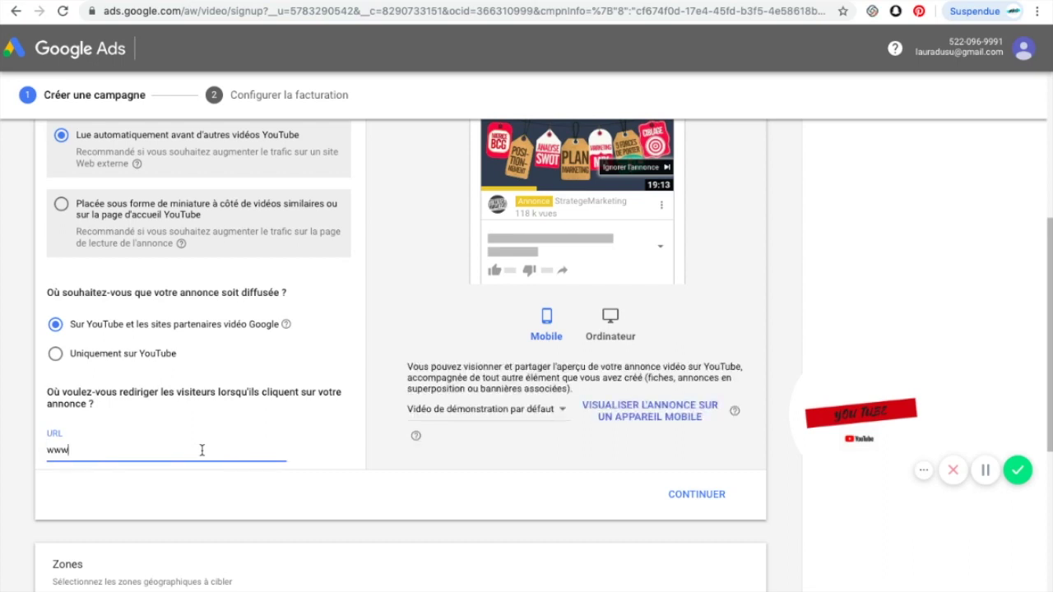
{"action": "type", "text": ".monsiteweb.com"}
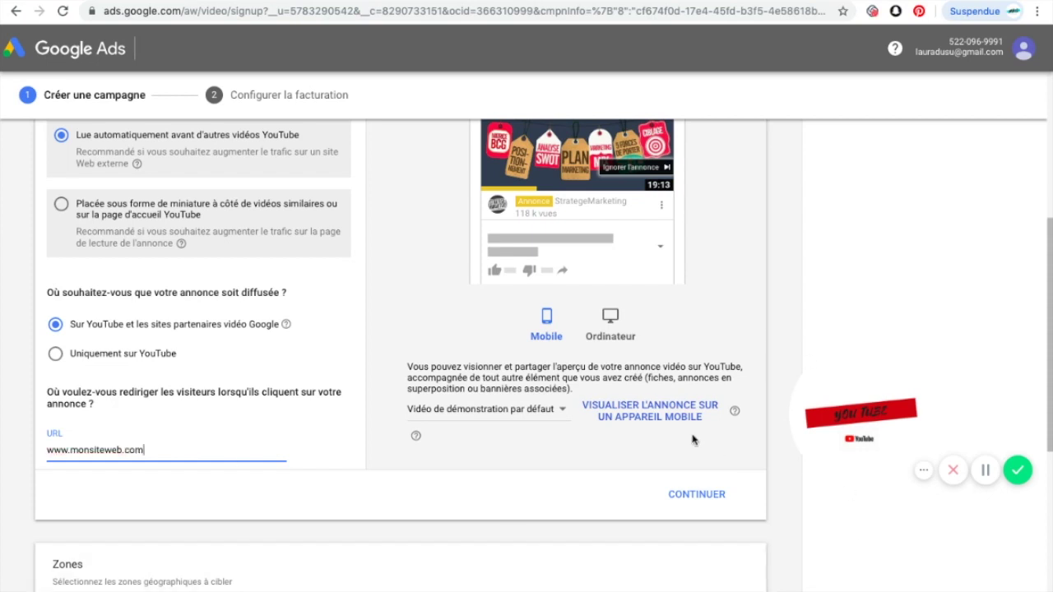
{"action": "scroll", "coordinate": [313, 401], "scroll_direction": "down", "scroll_amount": 2}
{"action": "scroll", "coordinate": [179, 459], "scroll_direction": "down", "scroll_amount": 2}
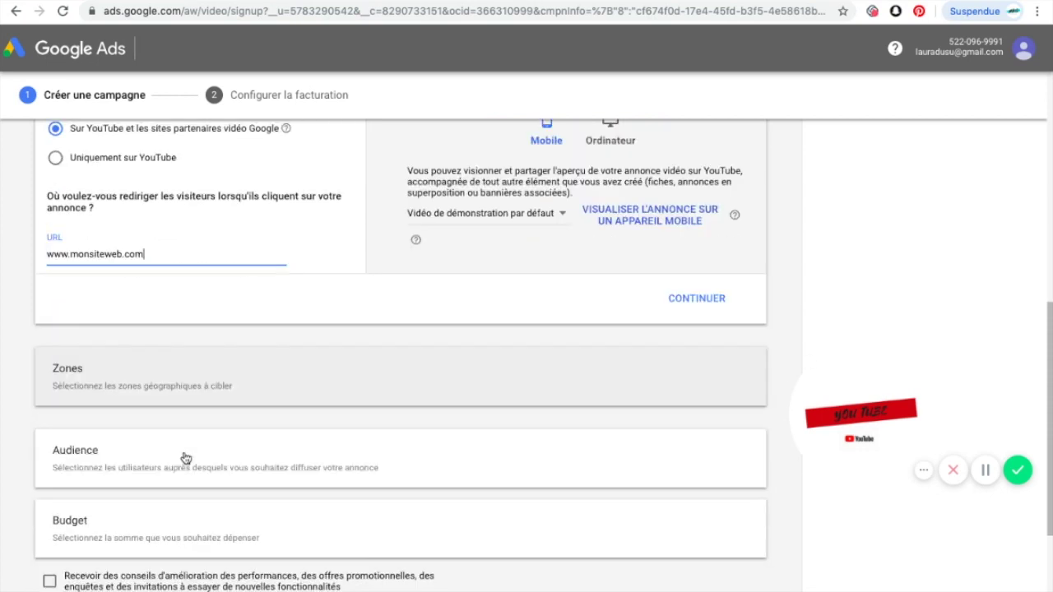
Open the Zones settings and add the country France as the campaign's targeted geographic area.
{"action": "left_click", "coordinate": [208, 393]}
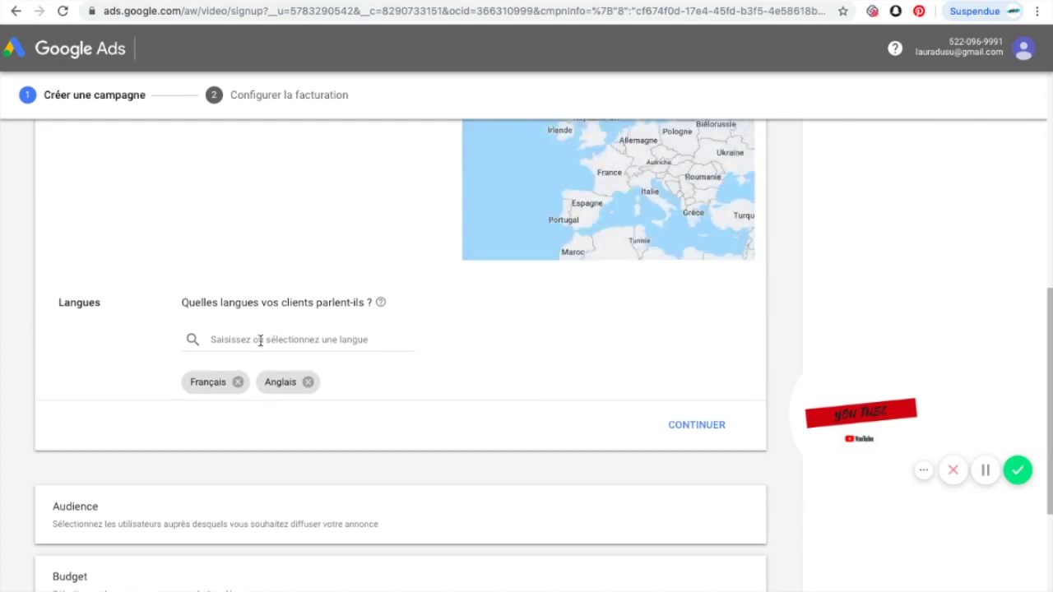
{"action": "scroll", "coordinate": [263, 338], "scroll_direction": "up", "scroll_amount": 3}
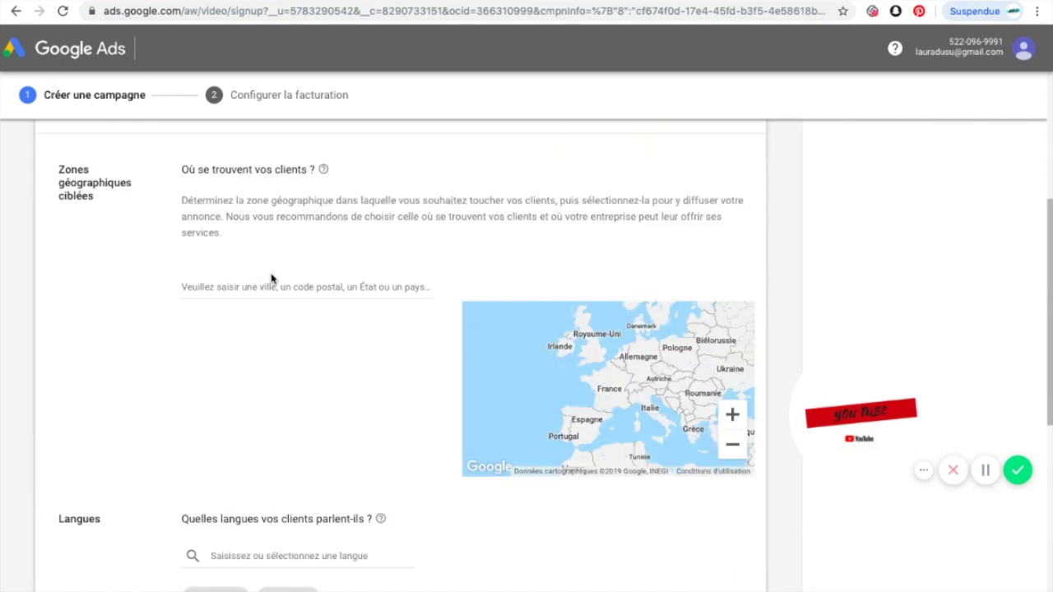
{"action": "left_click", "coordinate": [267, 285]}
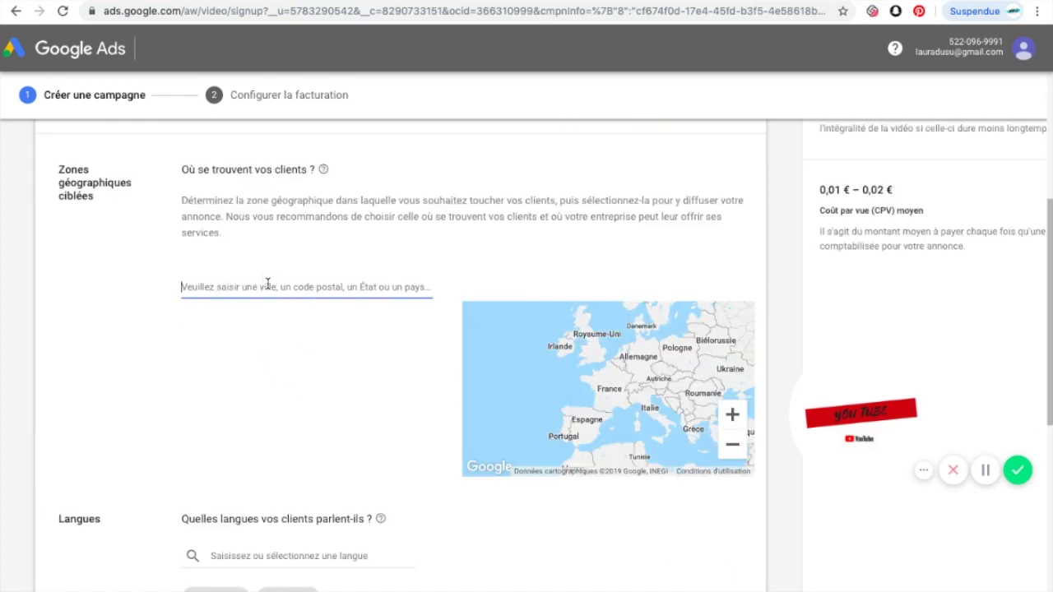
{"action": "type", "text": "France"}
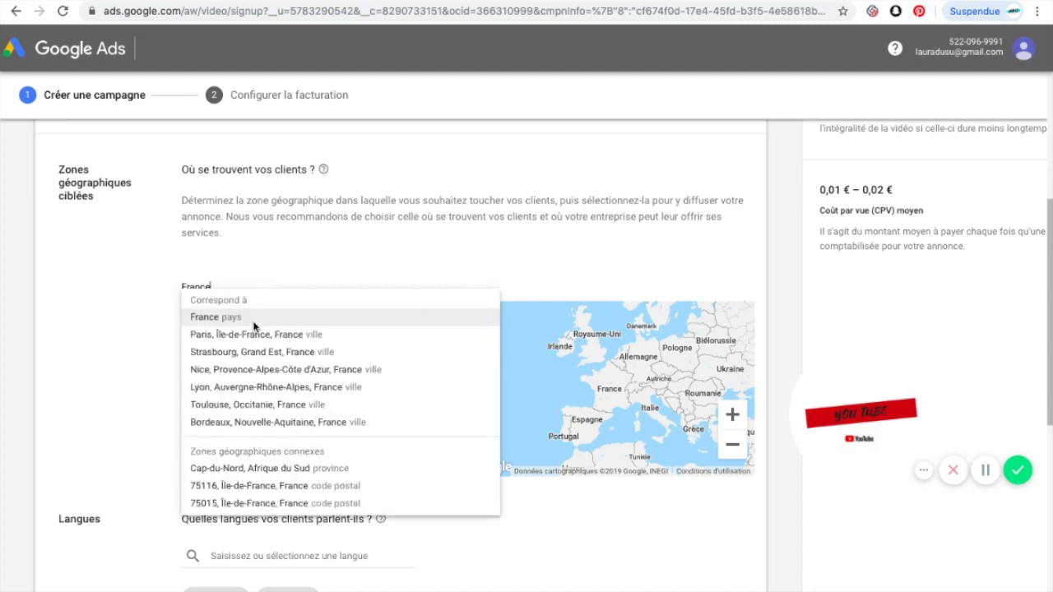
{"action": "left_click", "coordinate": [198, 321]}
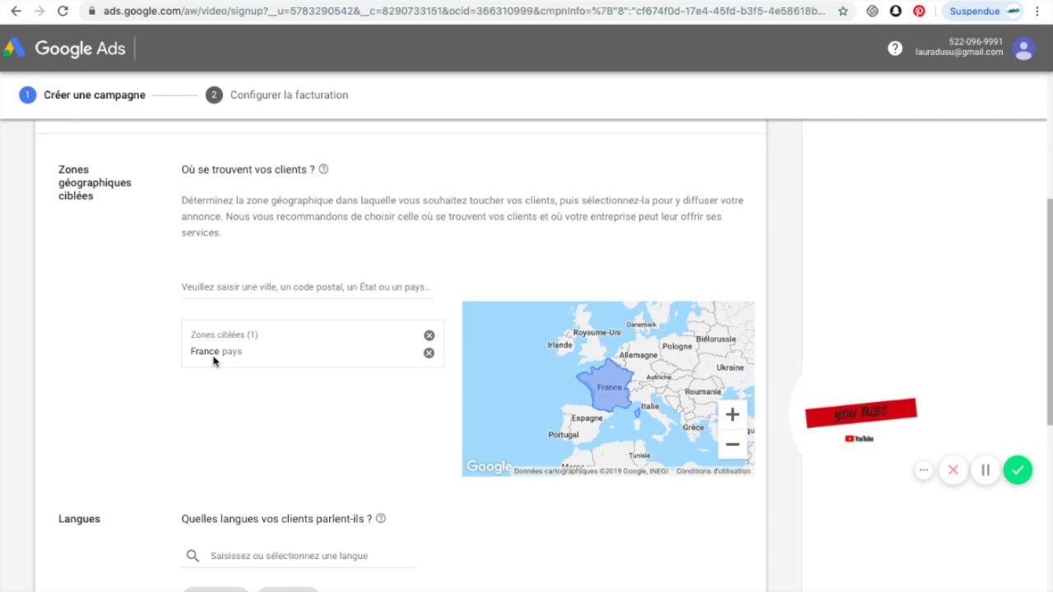
Review the weekly audience estimates for impressions, views and average cost per view with France as the target.
{"action": "scroll", "coordinate": [312, 447], "scroll_direction": "down", "scroll_amount": 1}
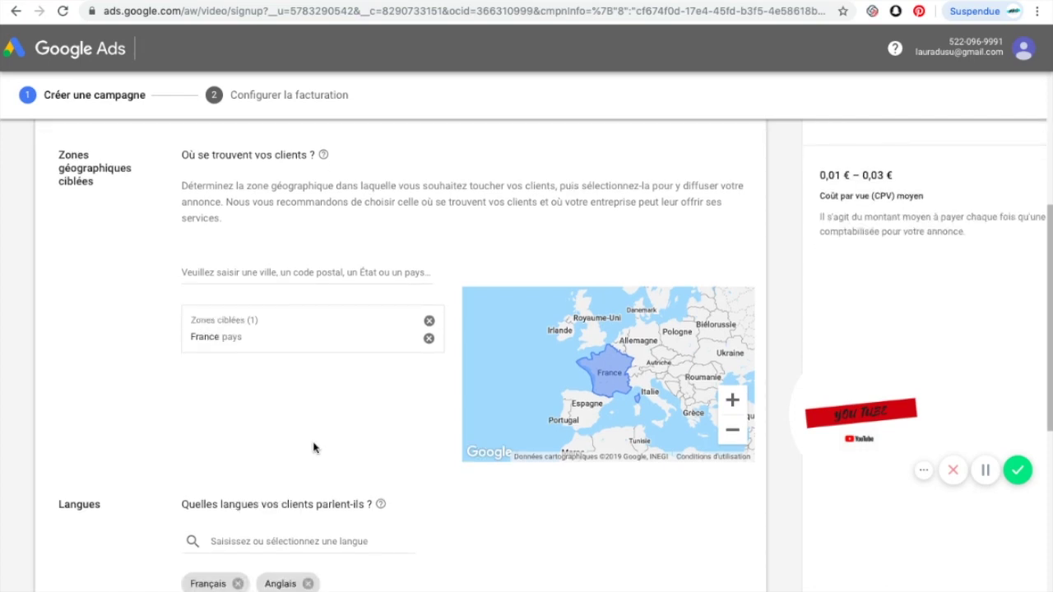
{"action": "scroll", "coordinate": [312, 447], "scroll_direction": "up", "scroll_amount": 4}
{"action": "left_click_drag", "start_coordinate": [877, 424], "coordinate": [407, 228]}
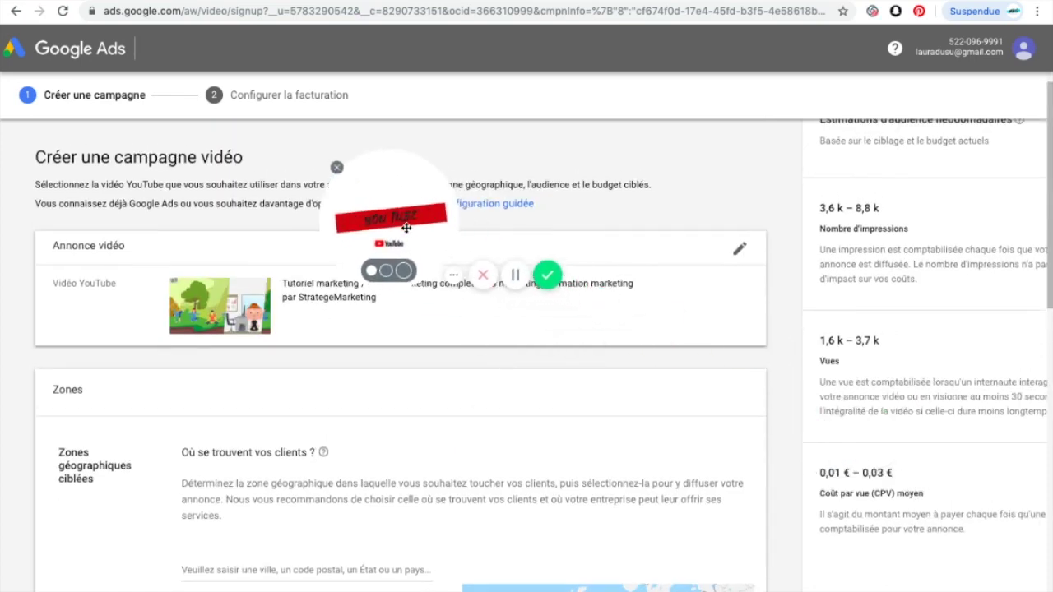
{"action": "scroll", "coordinate": [1012, 301], "scroll_direction": "up", "scroll_amount": 1}
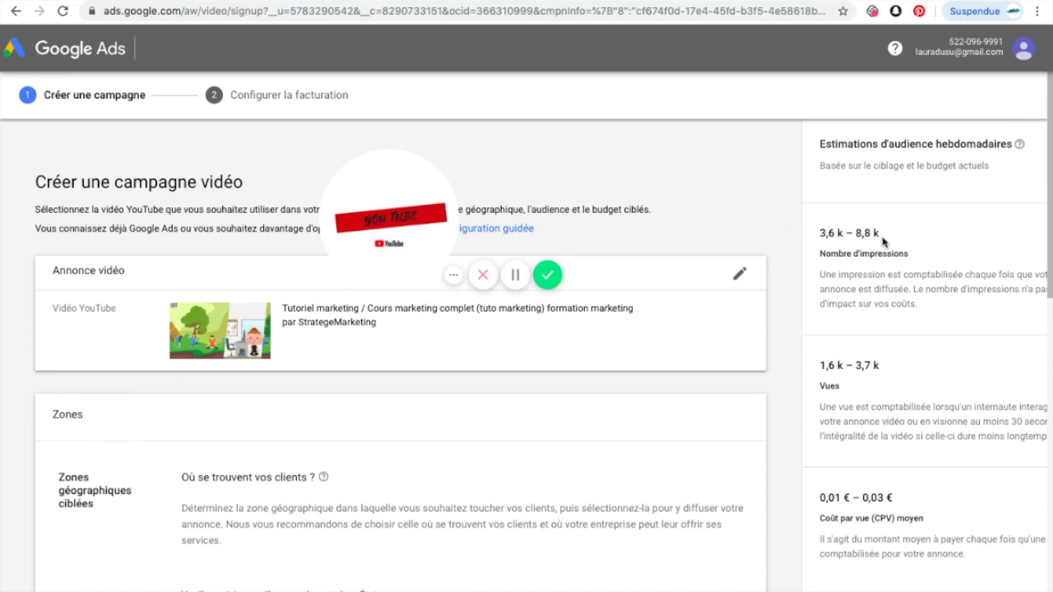
{"action": "scroll", "coordinate": [897, 455], "scroll_direction": "down", "scroll_amount": 5}
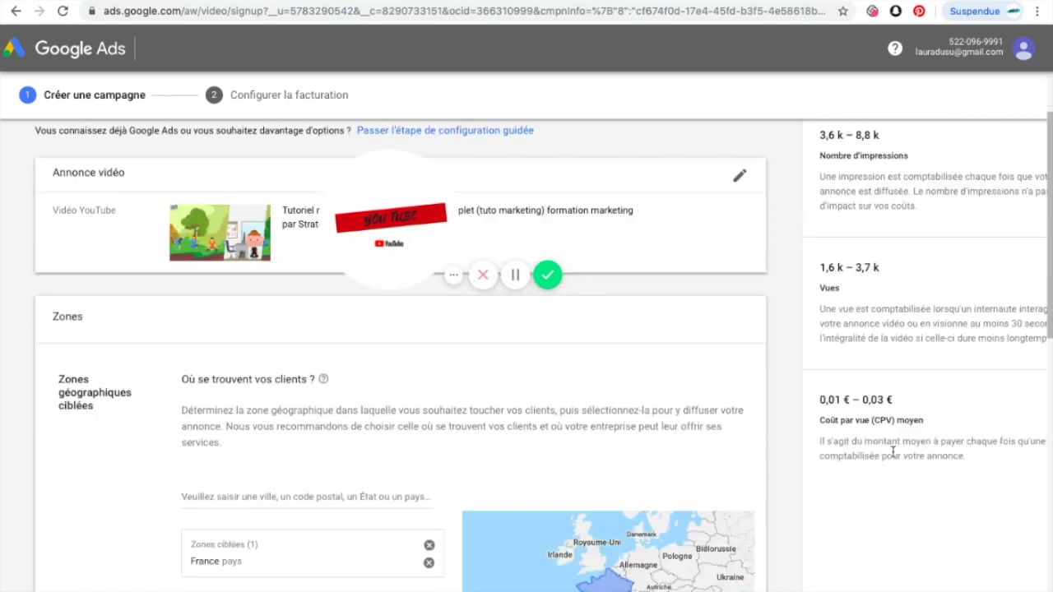
{"action": "scroll", "coordinate": [522, 373], "scroll_direction": "down", "scroll_amount": 1}
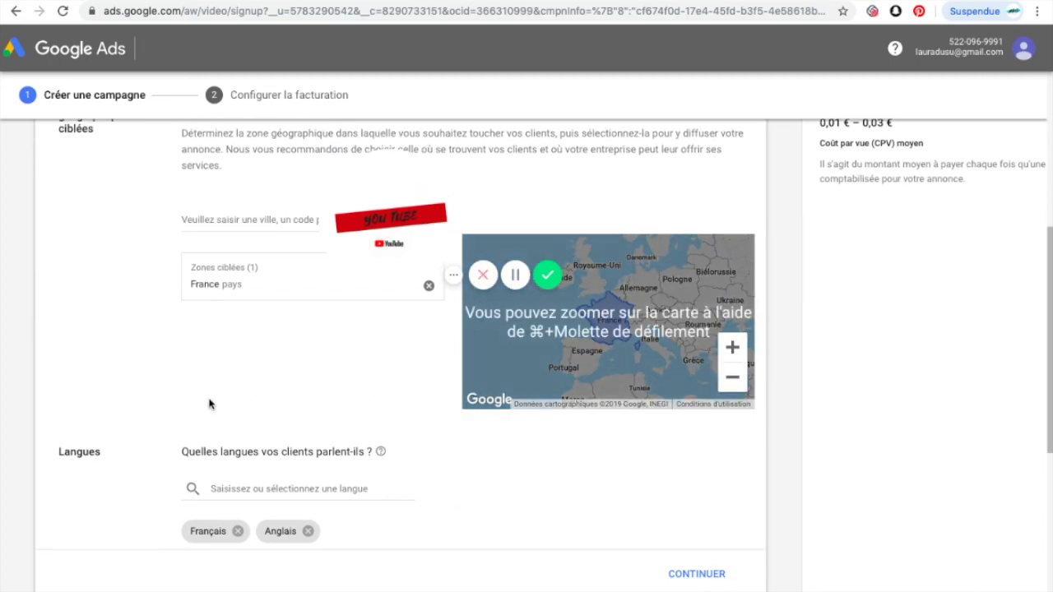
Remove Anglais from the customers' languages so that only Français is targeted, and open the Audience settings.
{"action": "left_click", "coordinate": [282, 487]}
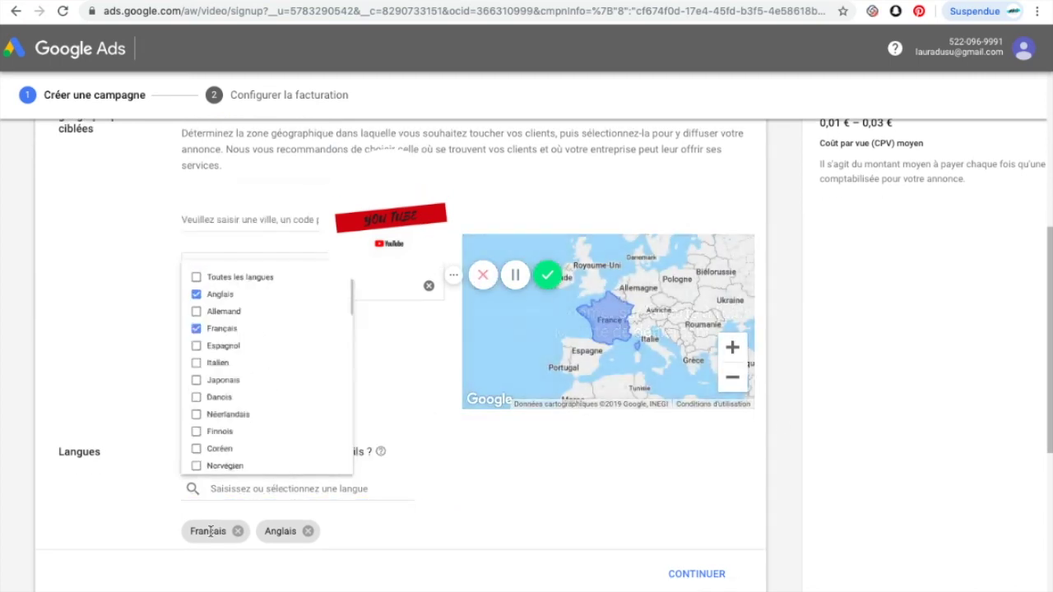
{"action": "left_click", "coordinate": [308, 532]}
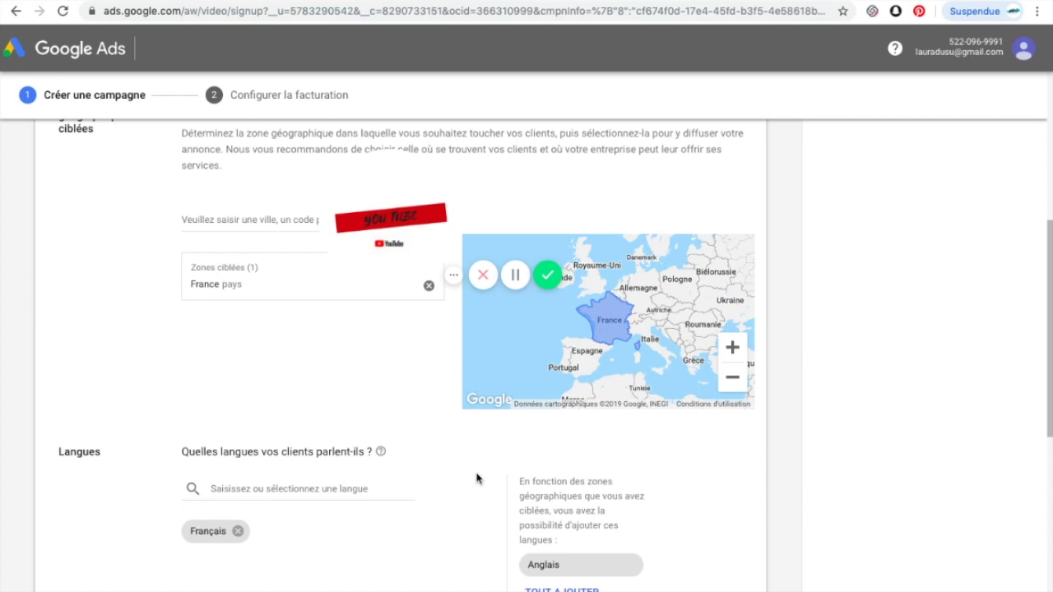
{"action": "scroll", "coordinate": [479, 480], "scroll_direction": "down", "scroll_amount": 4}
{"action": "left_click_drag", "start_coordinate": [424, 209], "coordinate": [825, 516]}
{"action": "scroll", "coordinate": [569, 447], "scroll_direction": "up", "scroll_amount": 4}
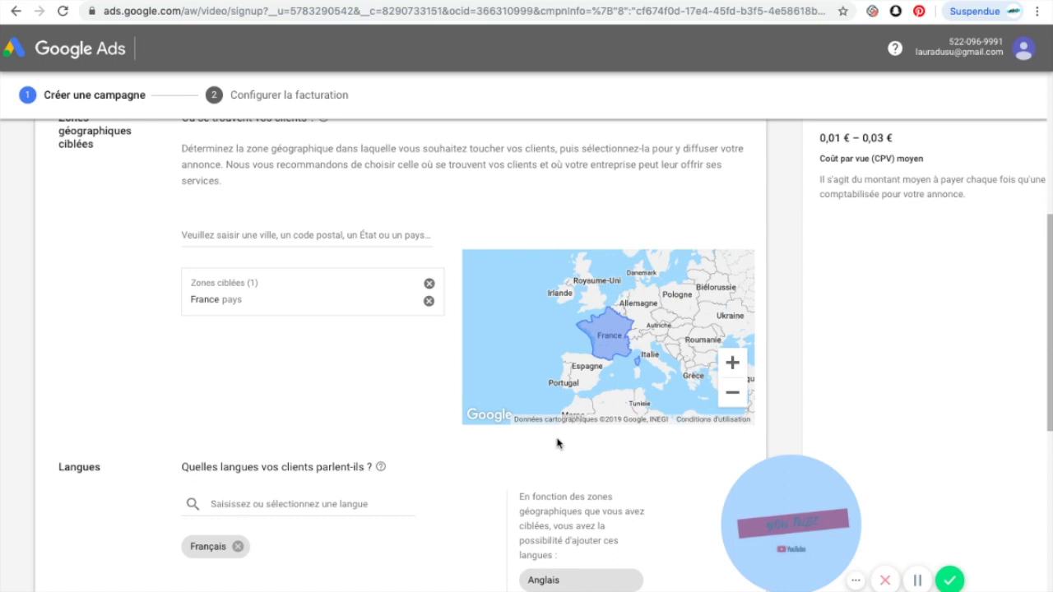
{"action": "scroll", "coordinate": [418, 356], "scroll_direction": "down", "scroll_amount": 3}
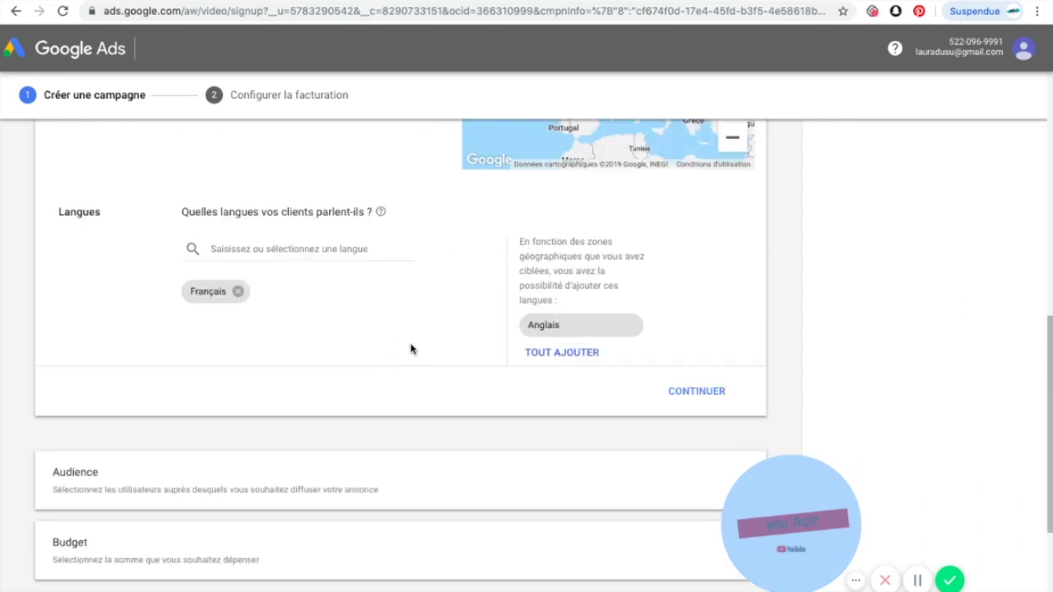
{"action": "scroll", "coordinate": [412, 349], "scroll_direction": "down", "scroll_amount": 1}
{"action": "left_click", "coordinate": [132, 381]}
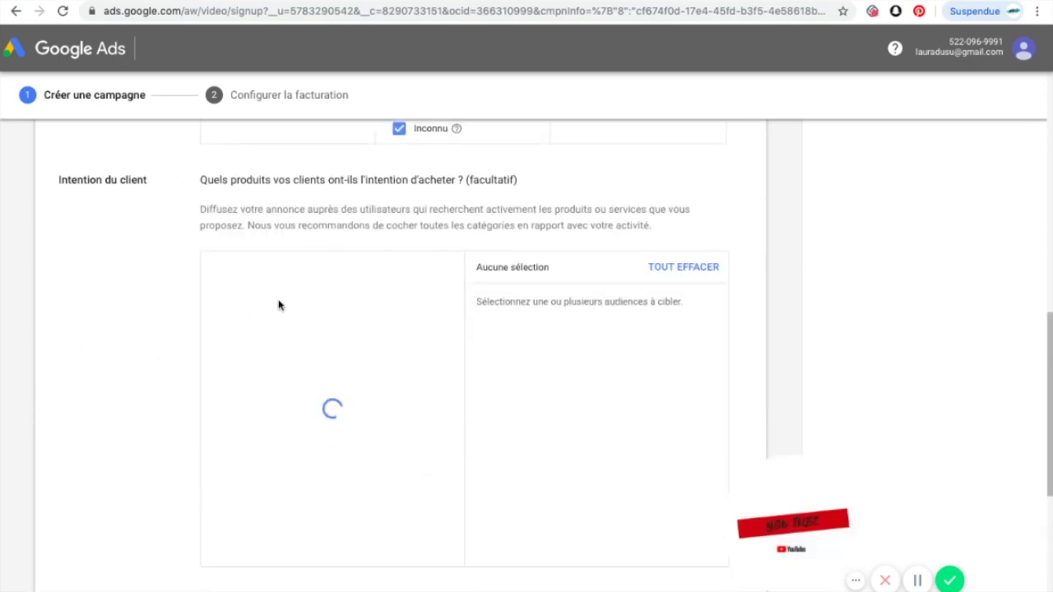
Examine the campaign summary, the audience estimates and the sex, age and parental status options in the Audience settings.
{"action": "scroll", "coordinate": [57, 308], "scroll_direction": "up", "scroll_amount": 10}
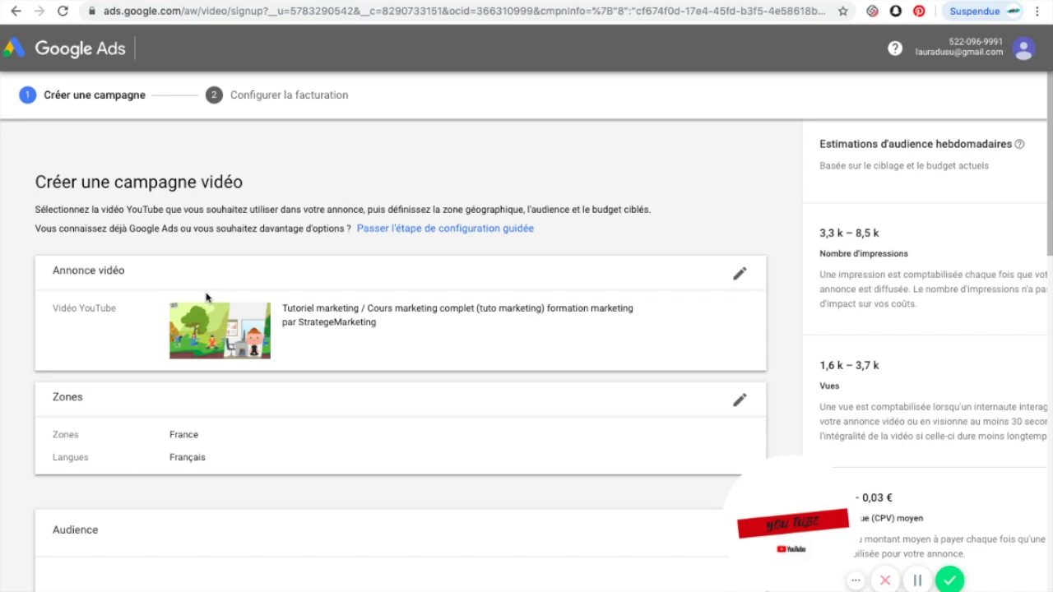
{"action": "scroll", "coordinate": [172, 324], "scroll_direction": "down", "scroll_amount": 1}
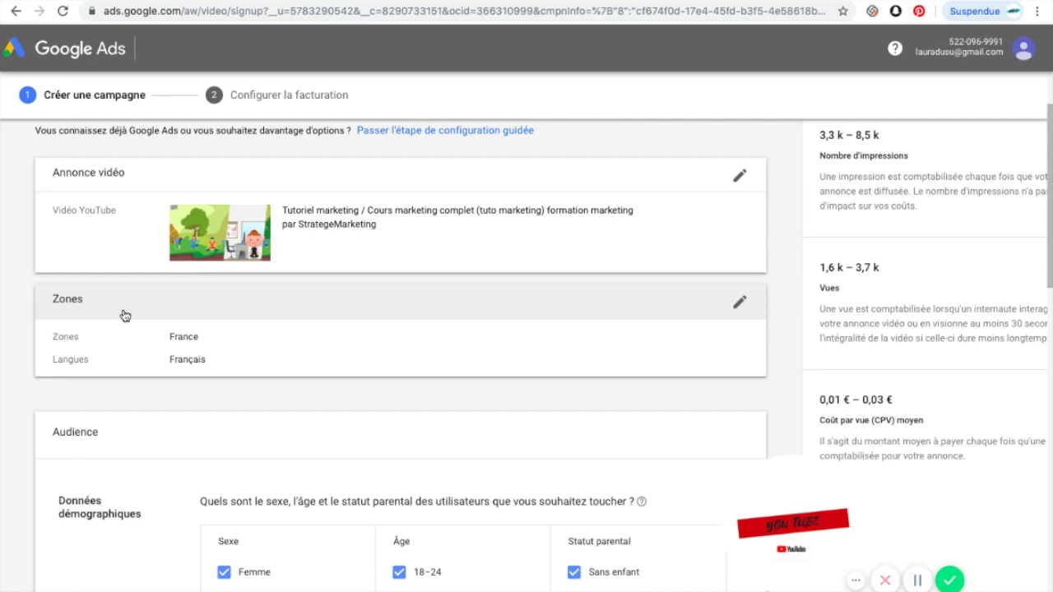
{"action": "scroll", "coordinate": [238, 448], "scroll_direction": "down", "scroll_amount": 1}
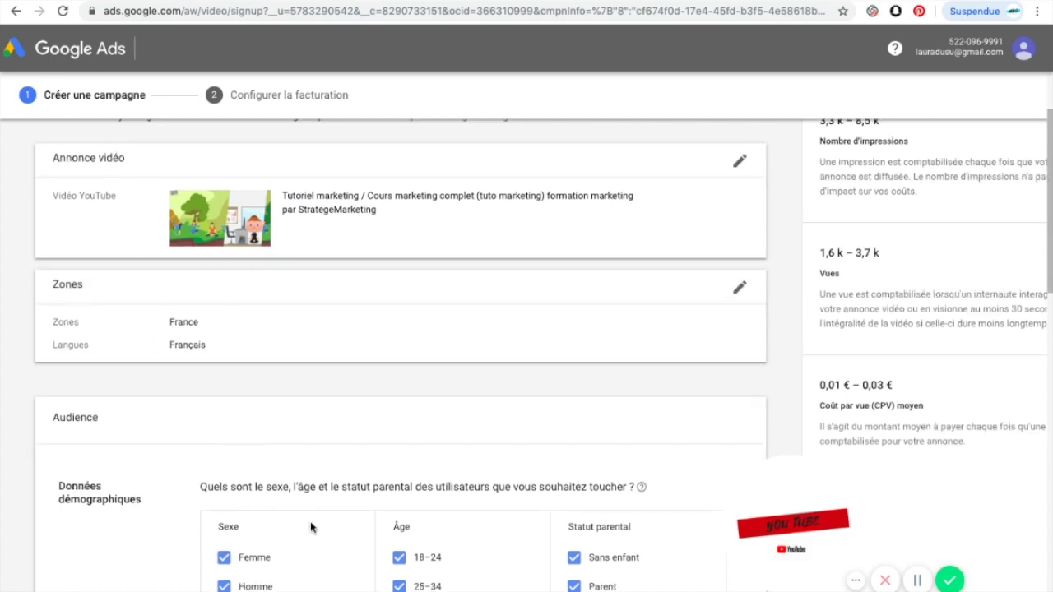
{"action": "scroll", "coordinate": [290, 476], "scroll_direction": "down", "scroll_amount": 3}
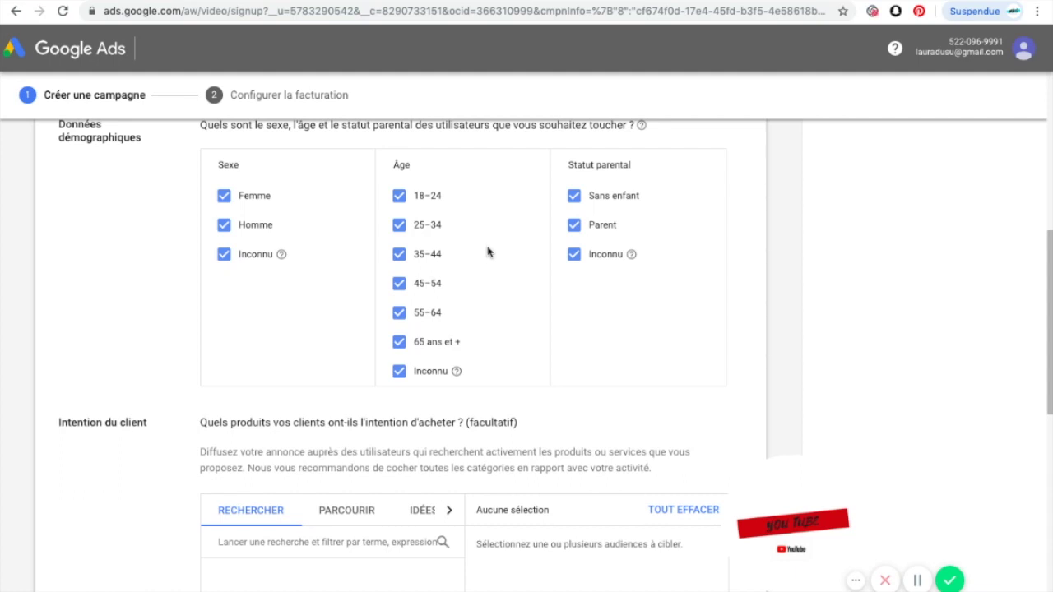
{"action": "scroll", "coordinate": [480, 289], "scroll_direction": "up", "scroll_amount": 1}
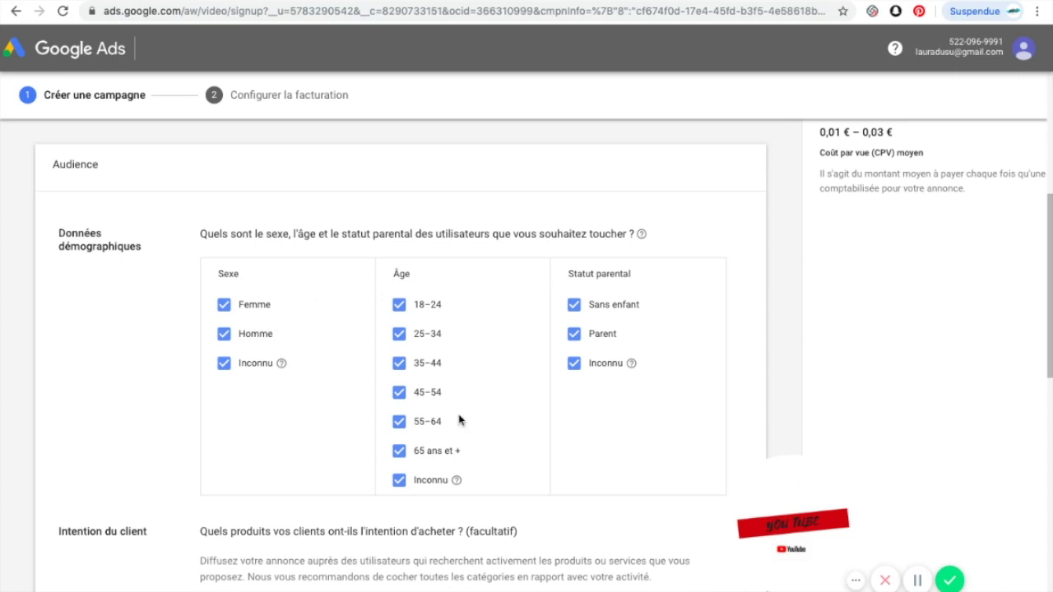
{"action": "scroll", "coordinate": [588, 396], "scroll_direction": "down", "scroll_amount": 3}
{"action": "scroll", "coordinate": [497, 365], "scroll_direction": "down", "scroll_amount": 2}
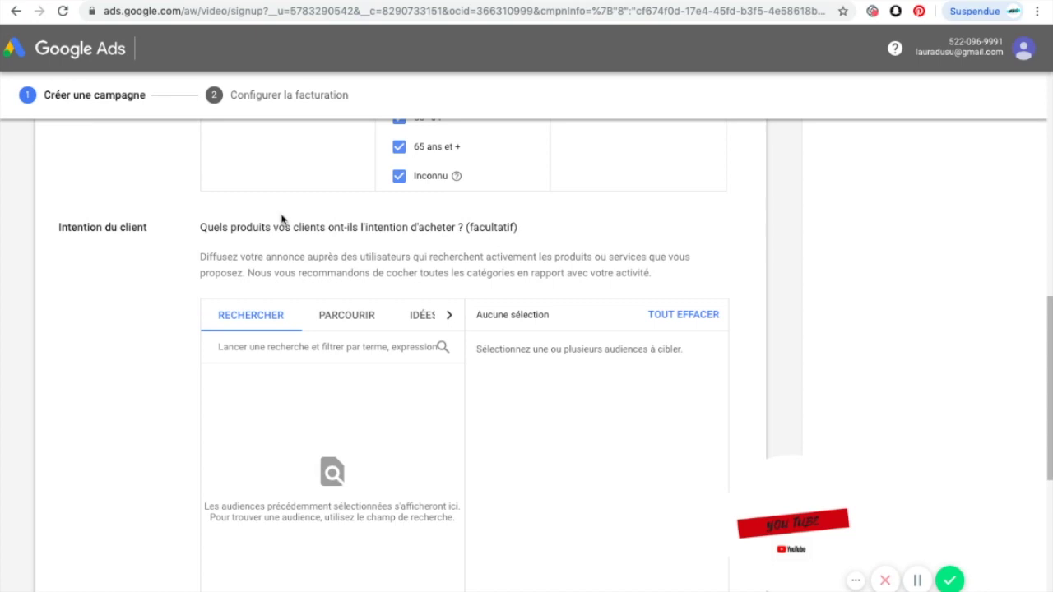
Search the customer-intent audiences for "marketing" and look through the suggested categories.
{"action": "left_click", "coordinate": [321, 347]}
{"action": "type", "text": "marketing"}
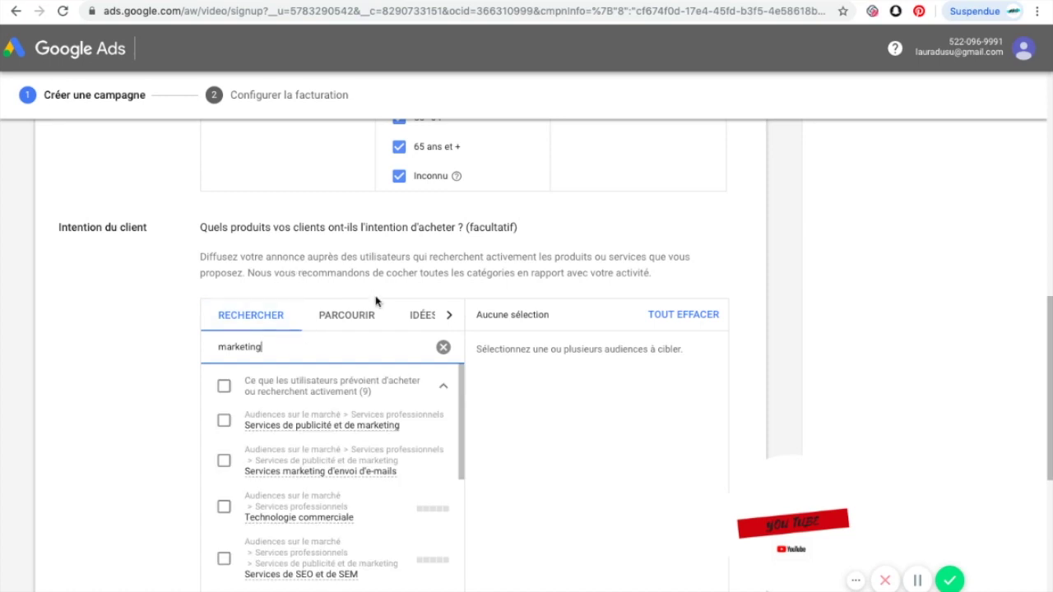
{"action": "scroll", "coordinate": [292, 420], "scroll_direction": "down", "scroll_amount": 1}
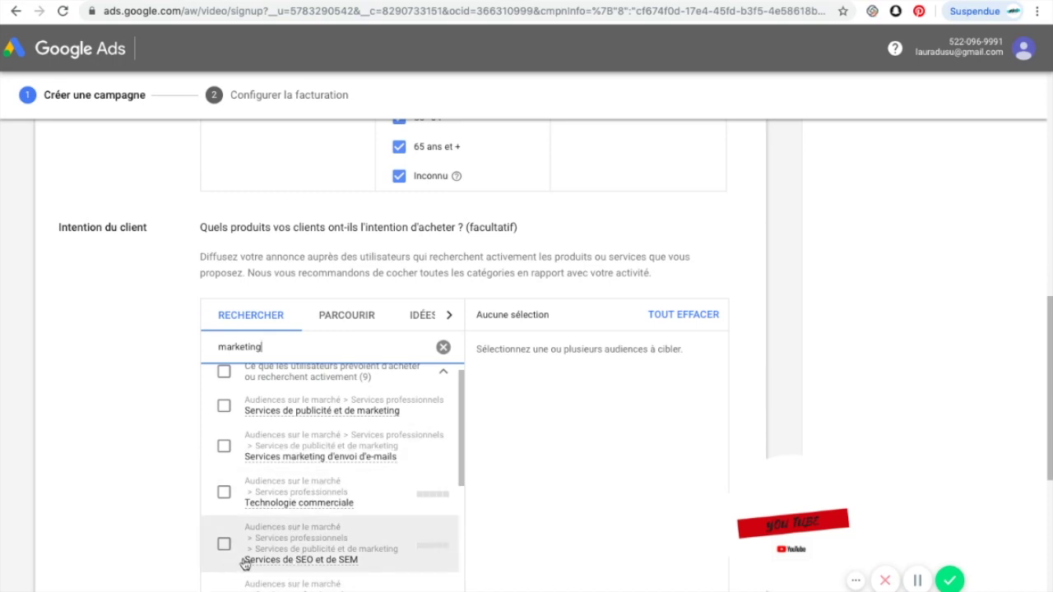
{"action": "scroll", "coordinate": [297, 478], "scroll_direction": "up", "scroll_amount": 1}
Search the customer-intent audiences for "entrepreneur" instead, then review the suggested categories and the demographic options.
{"action": "left_click_drag", "start_coordinate": [284, 352], "coordinate": [195, 346]}
{"action": "type", "text": "entrepreneu"}
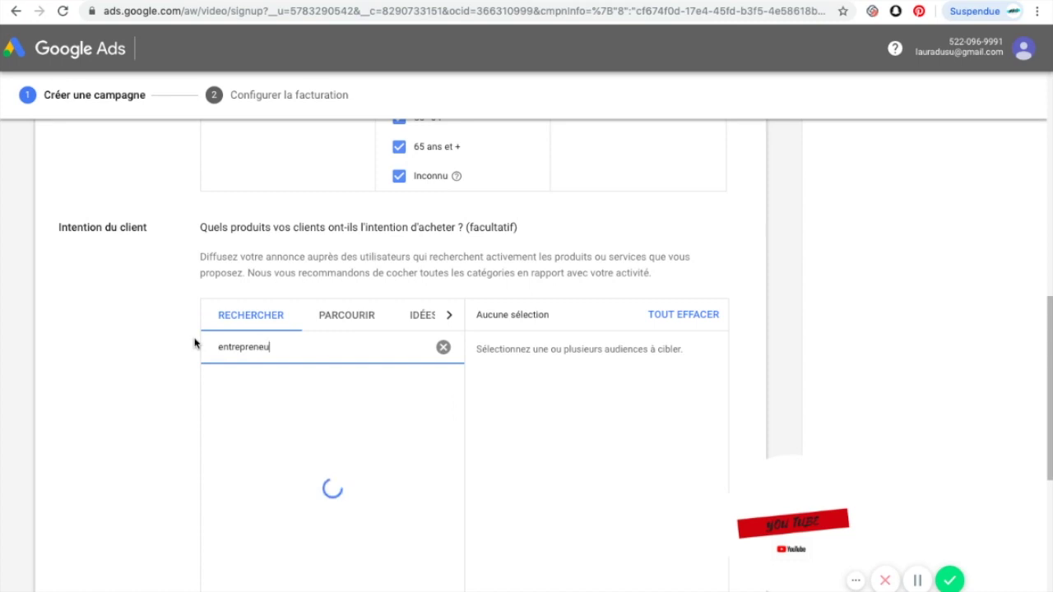
{"action": "mouse_move", "coordinate": [372, 439]}
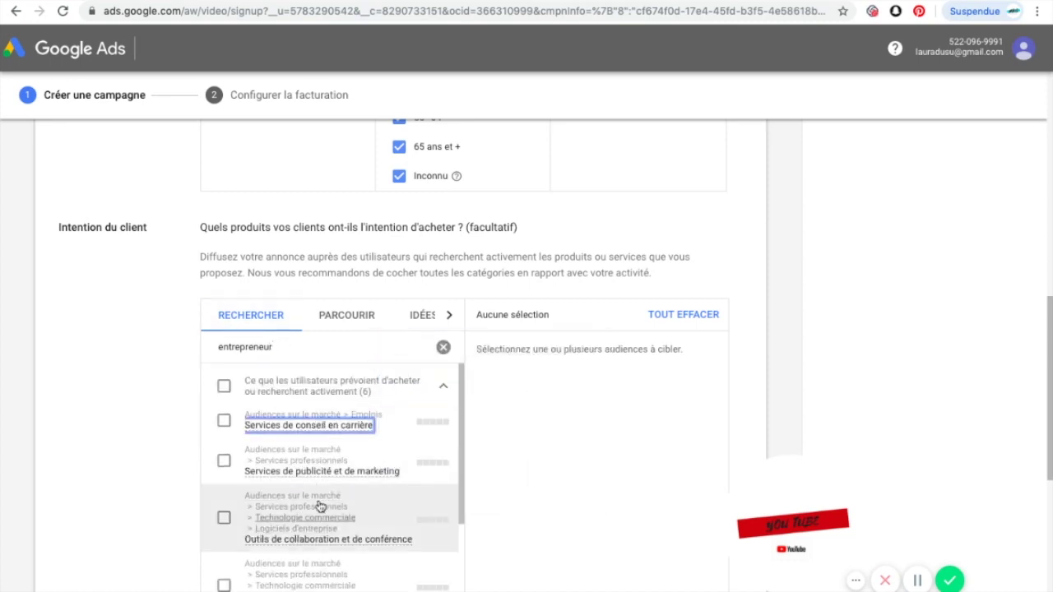
{"action": "scroll", "coordinate": [317, 510], "scroll_direction": "down", "scroll_amount": 1}
{"action": "scroll", "coordinate": [316, 514], "scroll_direction": "down", "scroll_amount": 5}
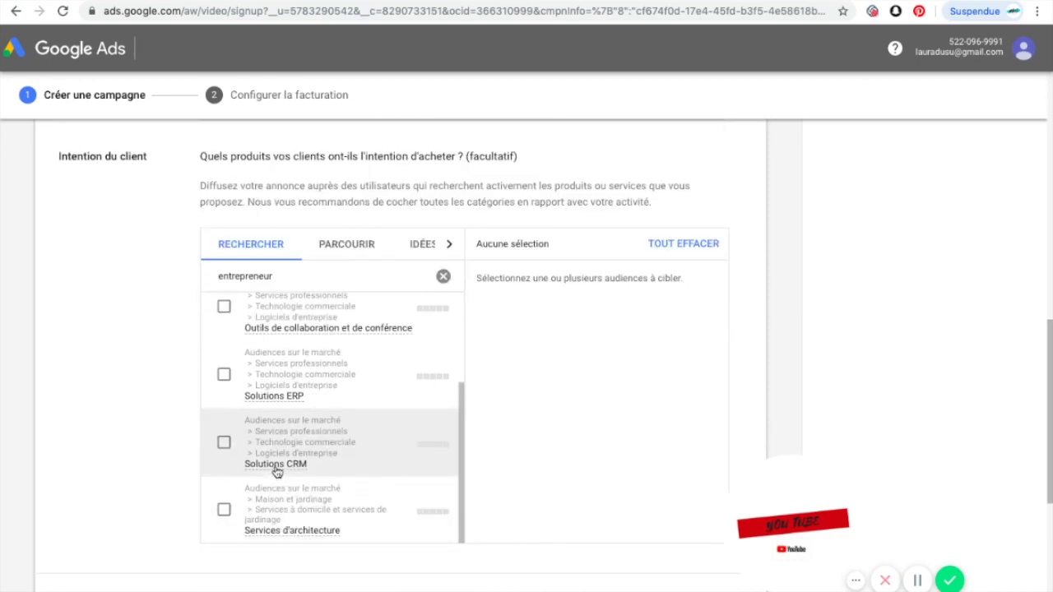
{"action": "mouse_move", "coordinate": [288, 470]}
{"action": "scroll", "coordinate": [293, 440], "scroll_direction": "up", "scroll_amount": 3}
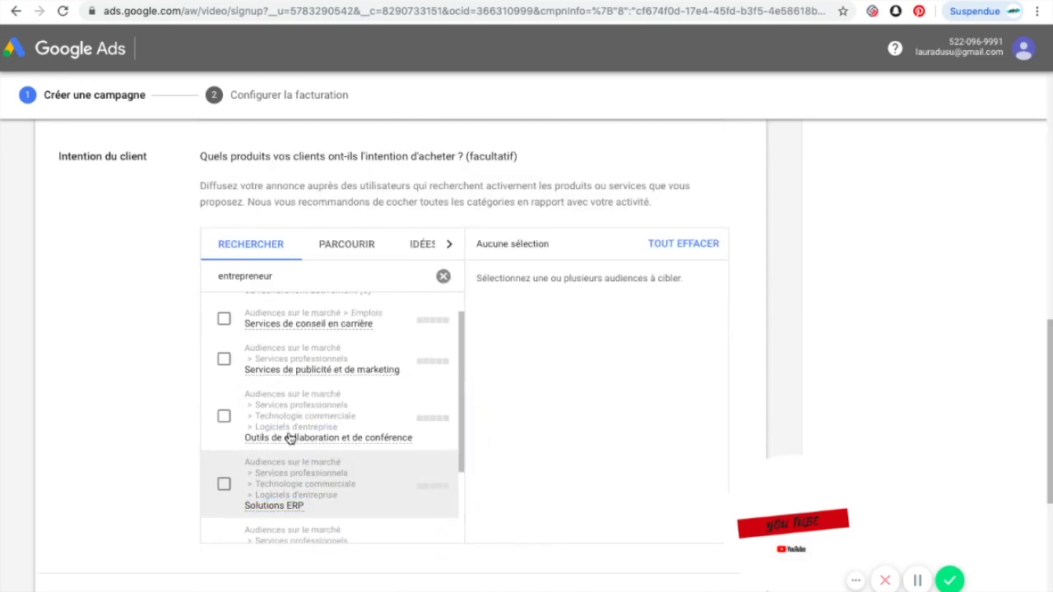
{"action": "scroll", "coordinate": [333, 391], "scroll_direction": "up", "scroll_amount": 5}
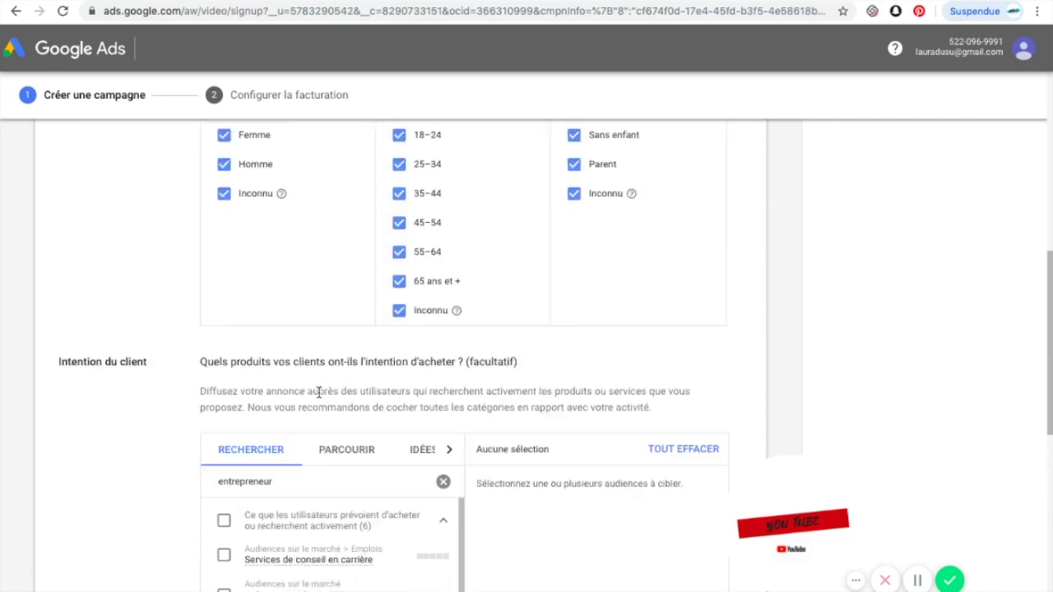
{"action": "scroll", "coordinate": [307, 475], "scroll_direction": "down", "scroll_amount": 5}
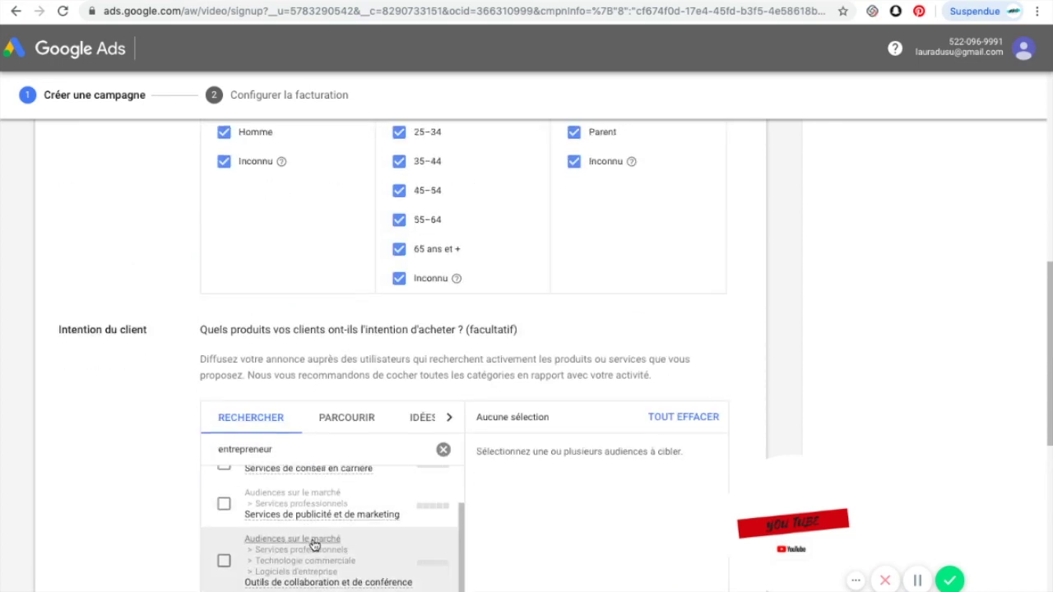
{"action": "scroll", "coordinate": [313, 545], "scroll_direction": "up", "scroll_amount": 1}
{"action": "scroll", "coordinate": [498, 527], "scroll_direction": "up", "scroll_amount": 4}
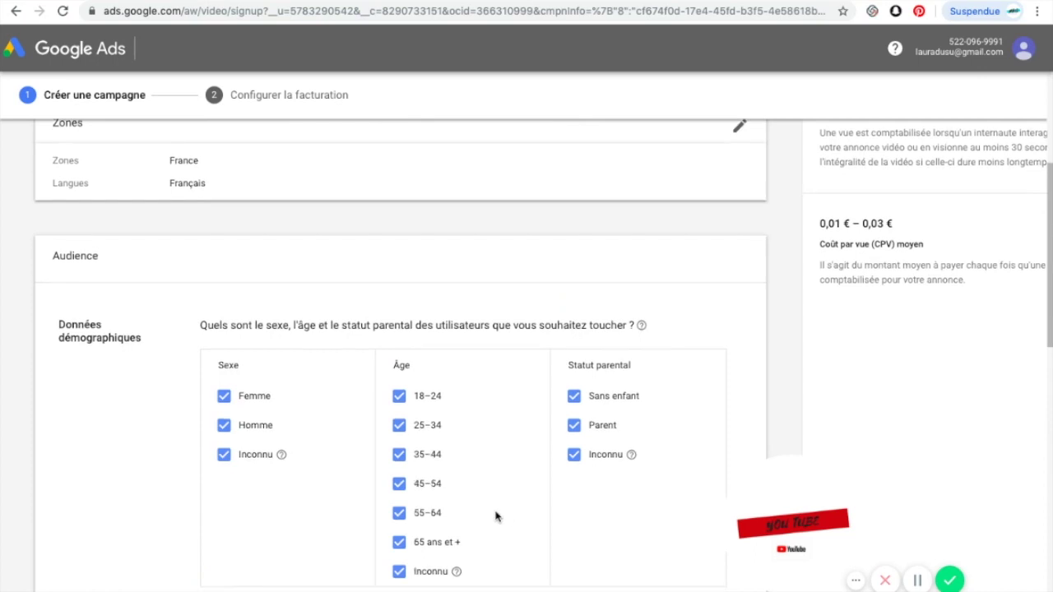
{"action": "scroll", "coordinate": [493, 510], "scroll_direction": "down", "scroll_amount": 4}
{"action": "scroll", "coordinate": [383, 486], "scroll_direction": "down", "scroll_amount": 2}
Search the customer-intent audiences for "ecommerce" and add the "Conception et développement Web" audience to the targeting.
{"action": "left_click", "coordinate": [444, 456]}
{"action": "left_click", "coordinate": [345, 462]}
{"action": "type", "text": "ecommer"}
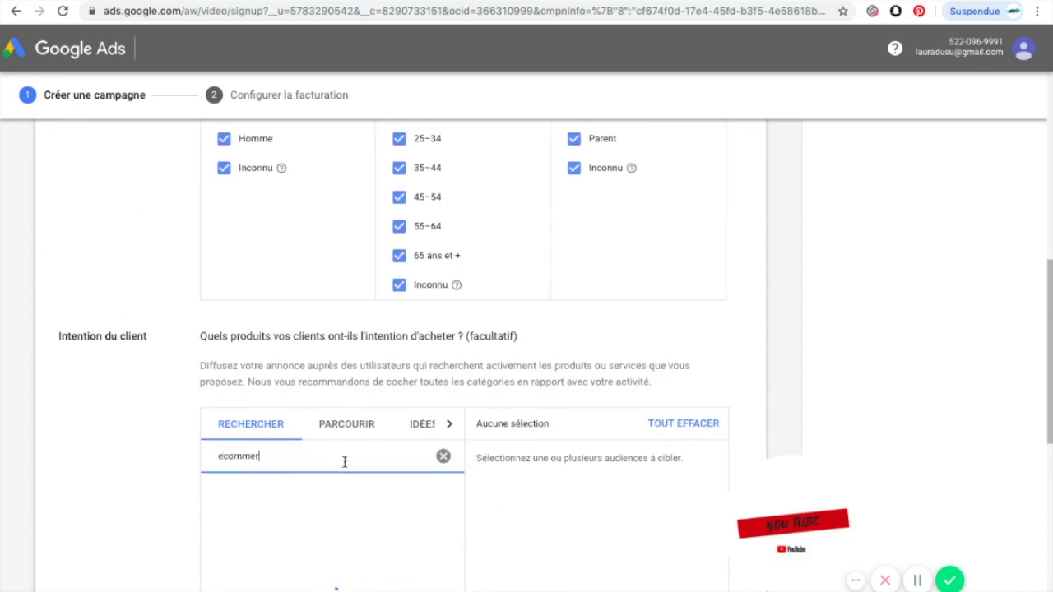
{"action": "type", "text": "ce"}
{"action": "scroll", "coordinate": [145, 483], "scroll_direction": "down", "scroll_amount": 5}
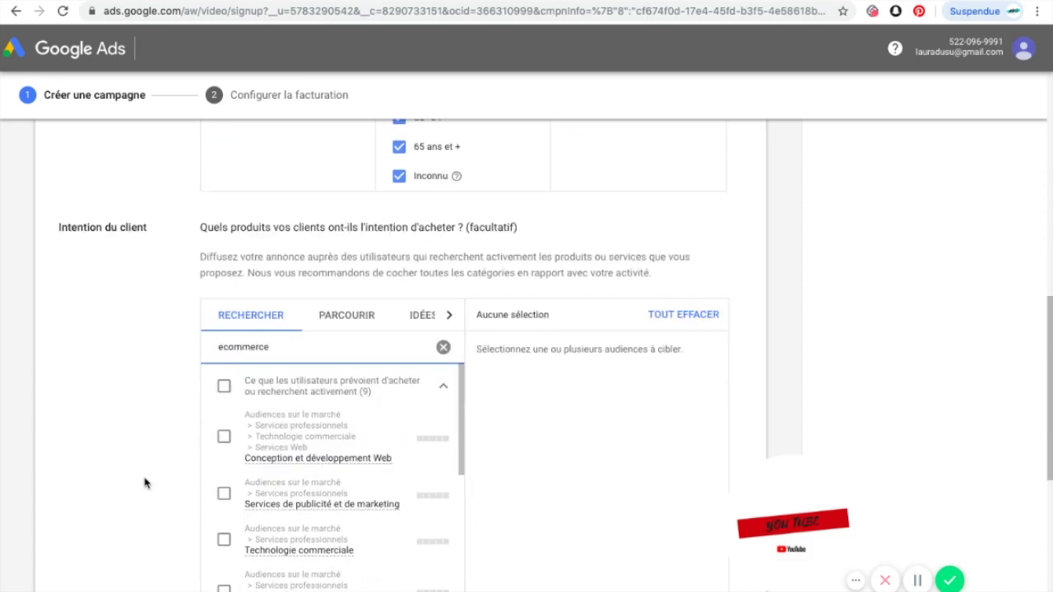
{"action": "left_click", "coordinate": [334, 414]}
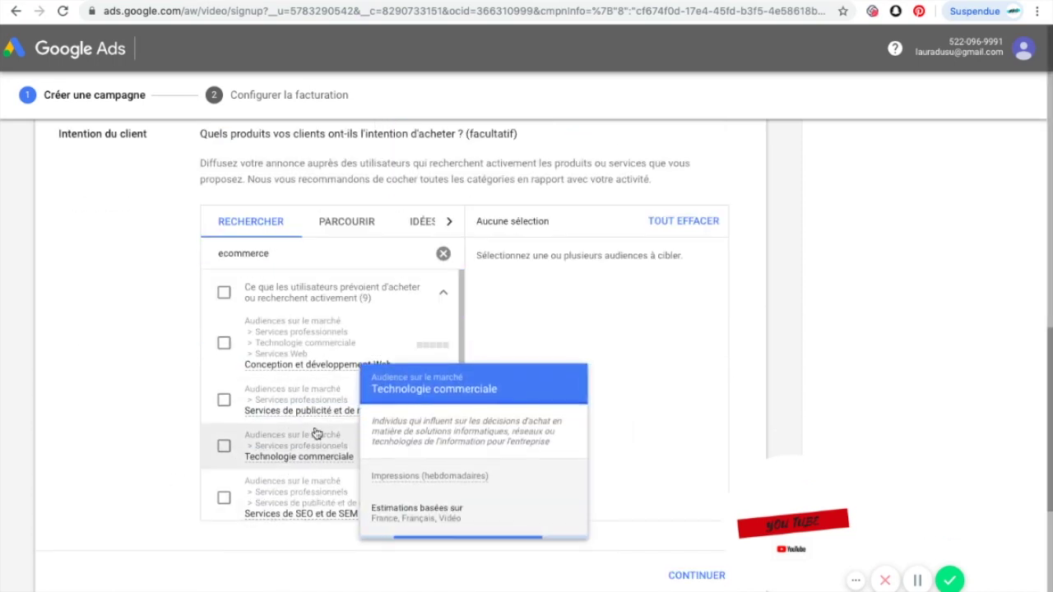
{"action": "mouse_move", "coordinate": [322, 419]}
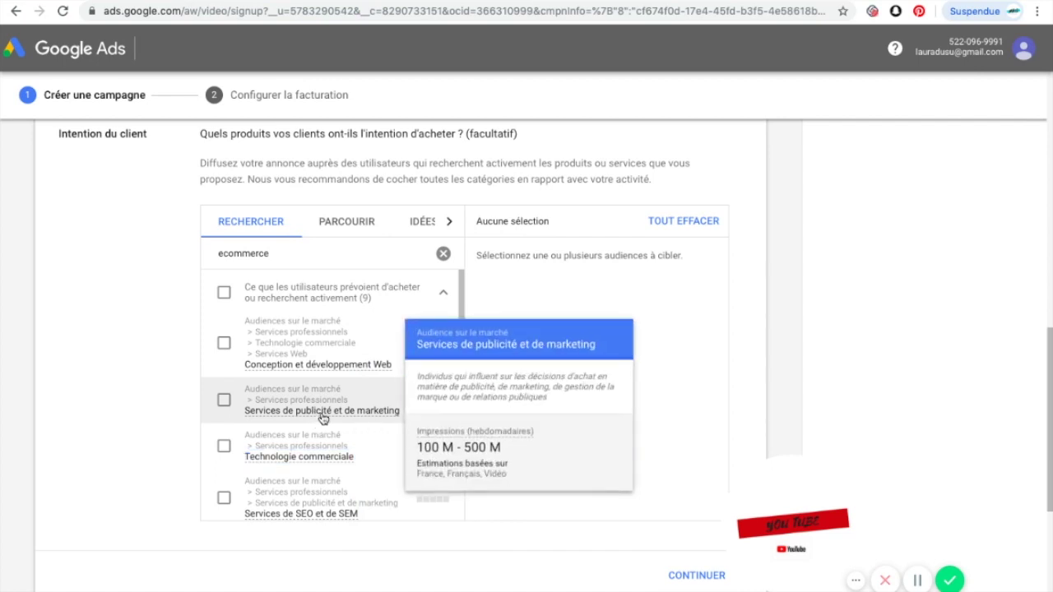
{"action": "left_click", "coordinate": [309, 368]}
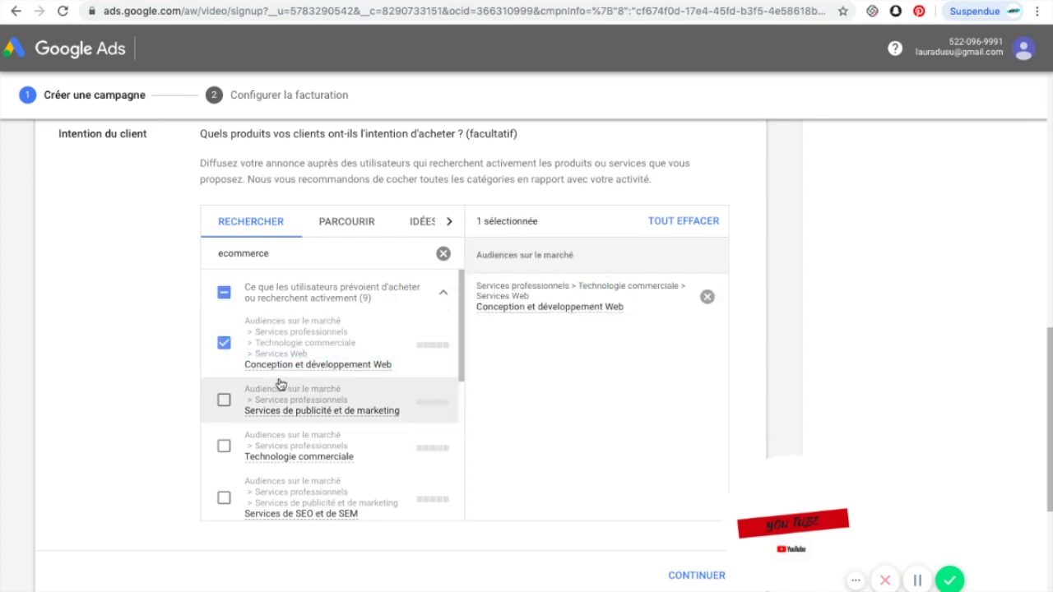
Add the "Technologie commerciale" and "Services de publicité et de marketing" audiences to the targeting and validate the Audience section.
{"action": "left_click", "coordinate": [225, 453]}
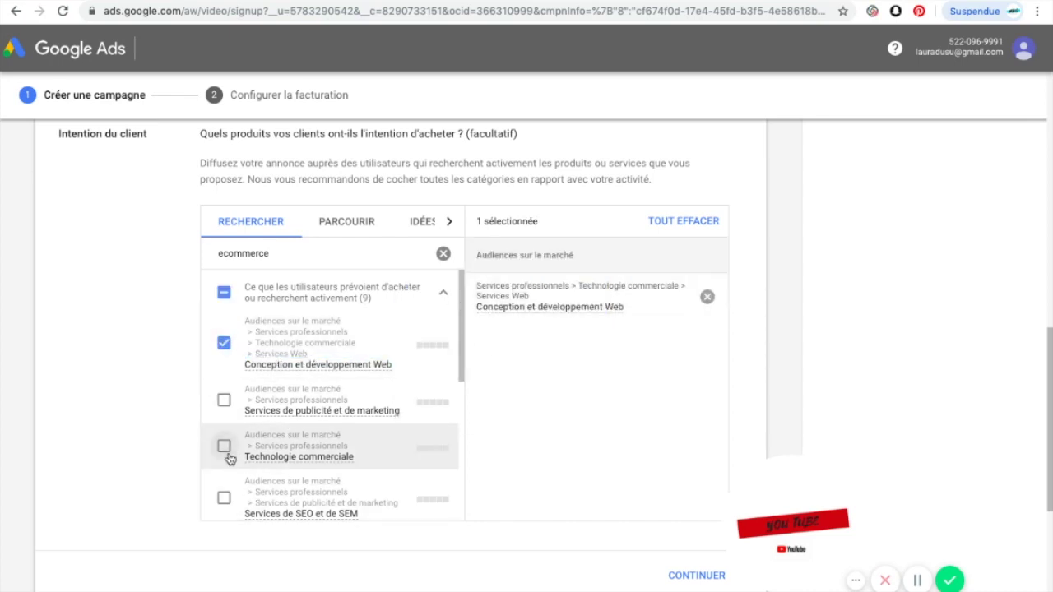
{"action": "left_click", "coordinate": [224, 400]}
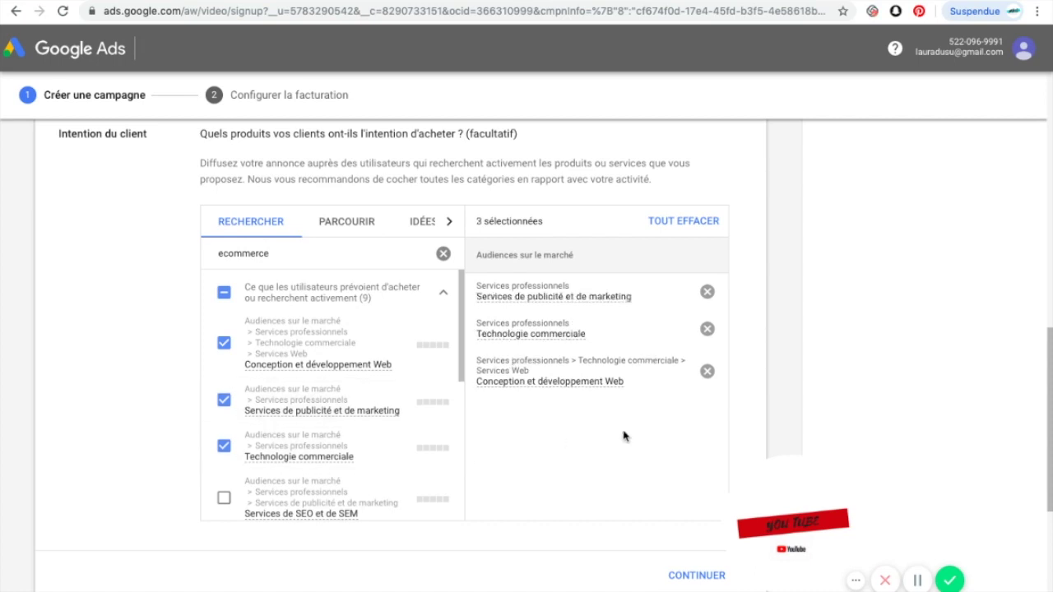
{"action": "left_click", "coordinate": [680, 575]}
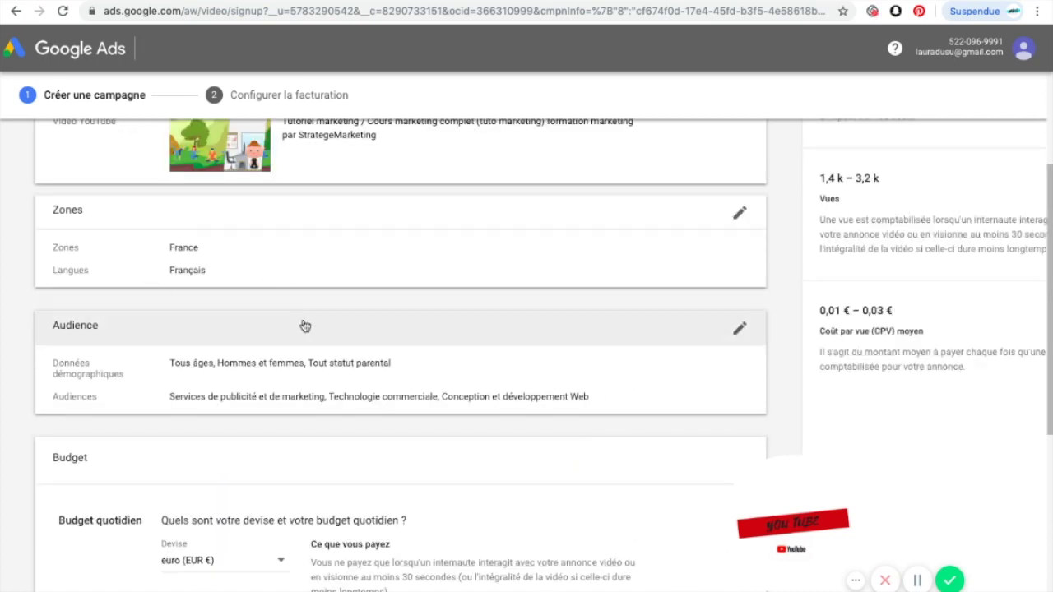
Set the campaign's daily budget to 5 EUR.
{"action": "scroll", "coordinate": [808, 276], "scroll_direction": "down", "scroll_amount": 1}
{"action": "scroll", "coordinate": [855, 288], "scroll_direction": "up", "scroll_amount": 3}
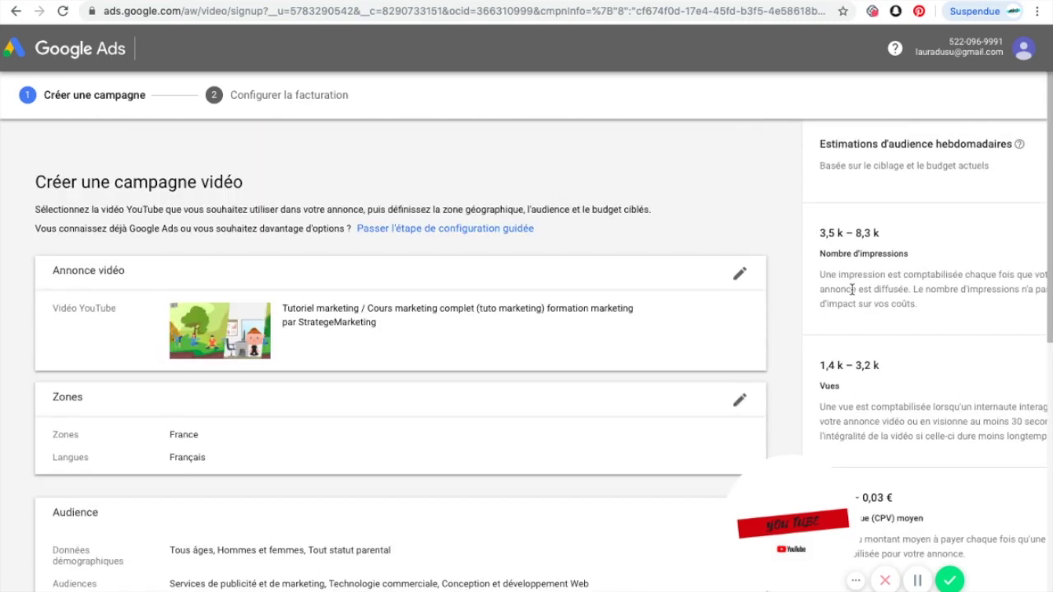
{"action": "scroll", "coordinate": [900, 333], "scroll_direction": "down", "scroll_amount": 3}
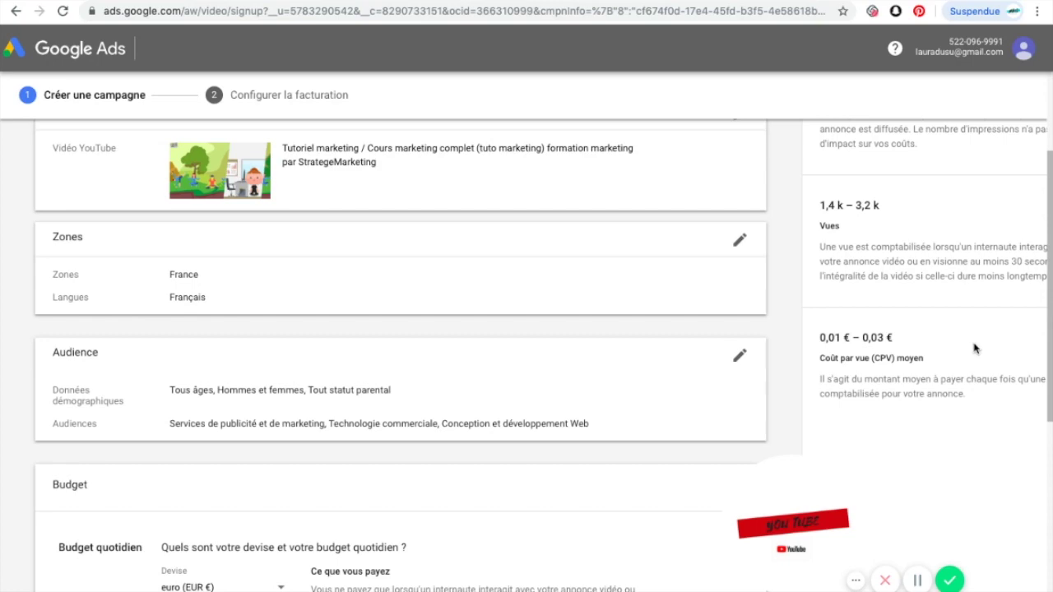
{"action": "scroll", "coordinate": [905, 330], "scroll_direction": "up", "scroll_amount": 2}
{"action": "scroll", "coordinate": [708, 329], "scroll_direction": "down", "scroll_amount": 4}
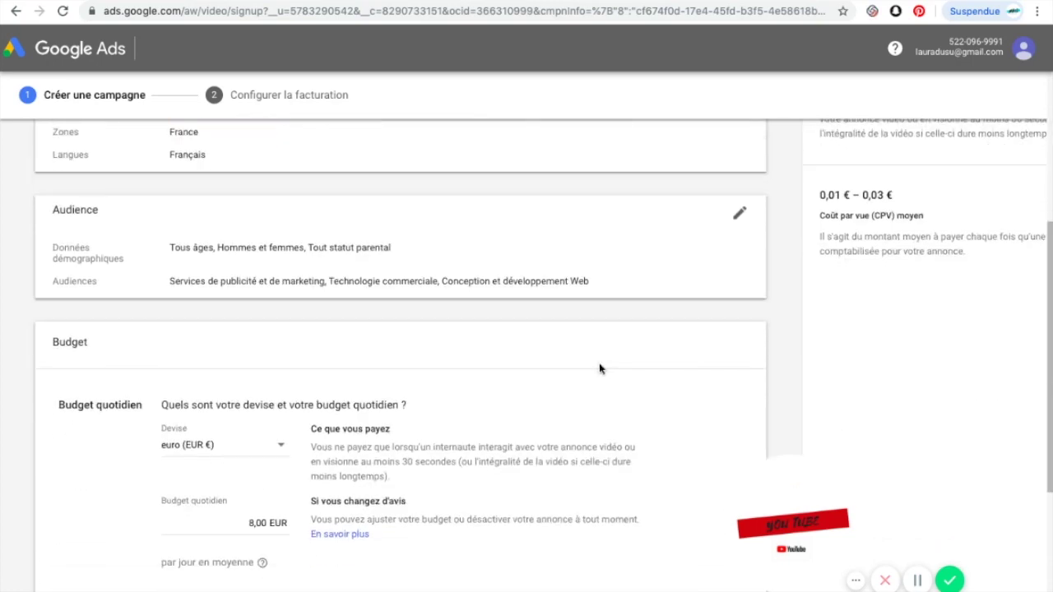
{"action": "scroll", "coordinate": [602, 370], "scroll_direction": "down", "scroll_amount": 1}
{"action": "left_click", "coordinate": [236, 384]}
{"action": "left_click", "coordinate": [236, 385]}
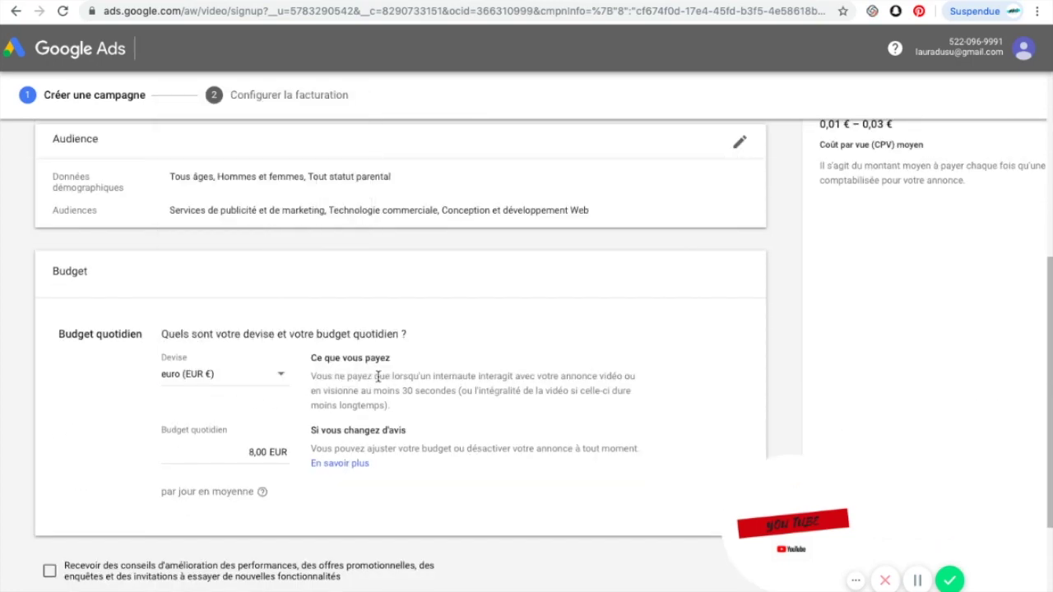
{"action": "left_click", "coordinate": [210, 446]}
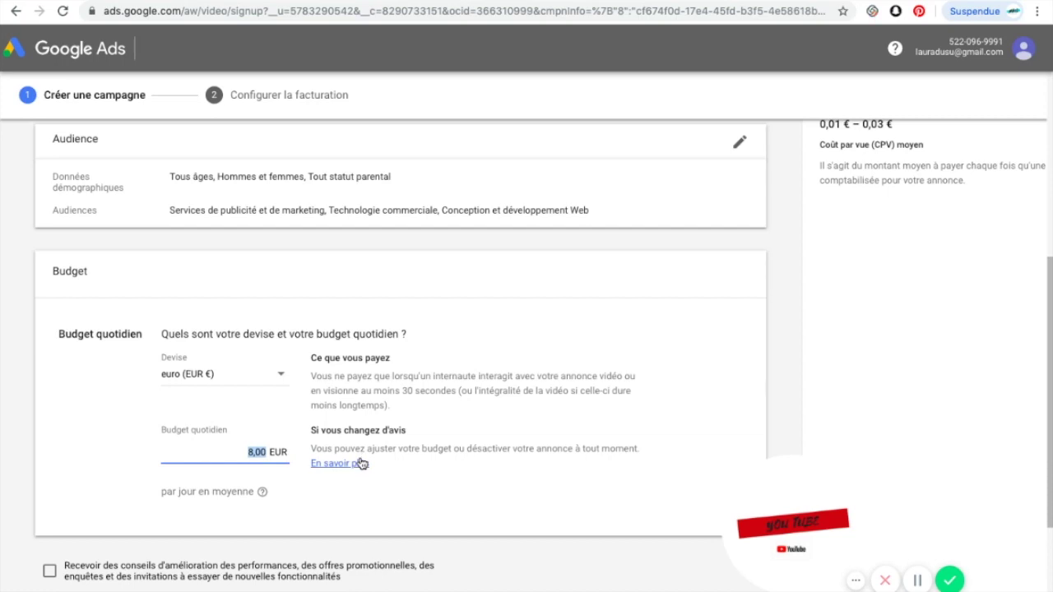
{"action": "type", "text": "5"}
Examine the weekly estimates for impressions, views and average cost per view, then review the campaign sections down to the budget.
{"action": "scroll", "coordinate": [825, 346], "scroll_direction": "up", "scroll_amount": 4}
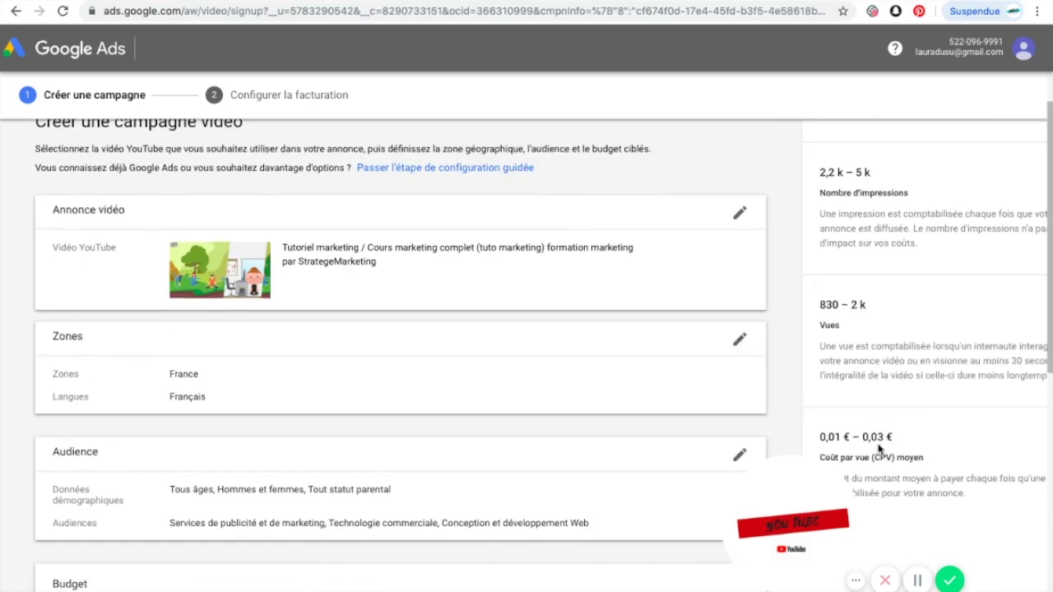
{"action": "scroll", "coordinate": [879, 448], "scroll_direction": "down", "scroll_amount": 1}
{"action": "left_click_drag", "start_coordinate": [873, 444], "coordinate": [907, 447]}
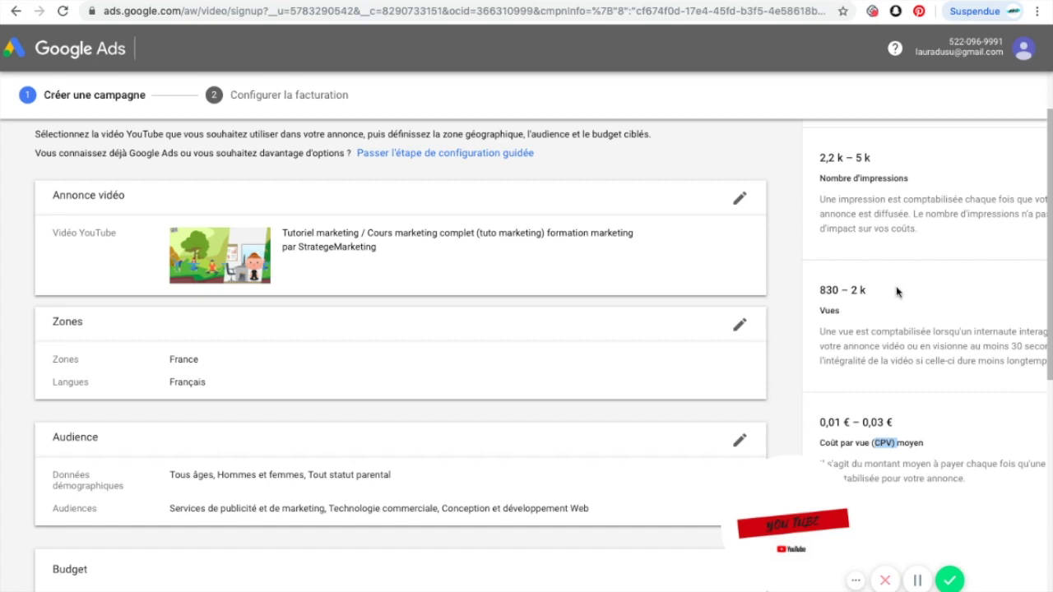
{"action": "left_click_drag", "start_coordinate": [848, 178], "coordinate": [870, 173]}
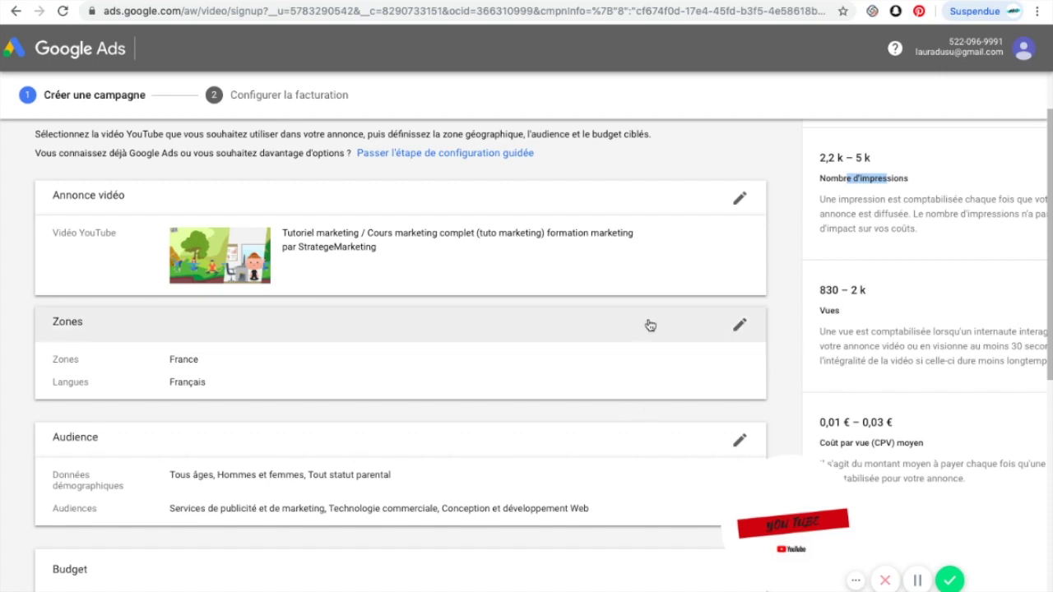
{"action": "scroll", "coordinate": [569, 296], "scroll_direction": "down", "scroll_amount": 4}
{"action": "scroll", "coordinate": [576, 271], "scroll_direction": "down", "scroll_amount": 3}
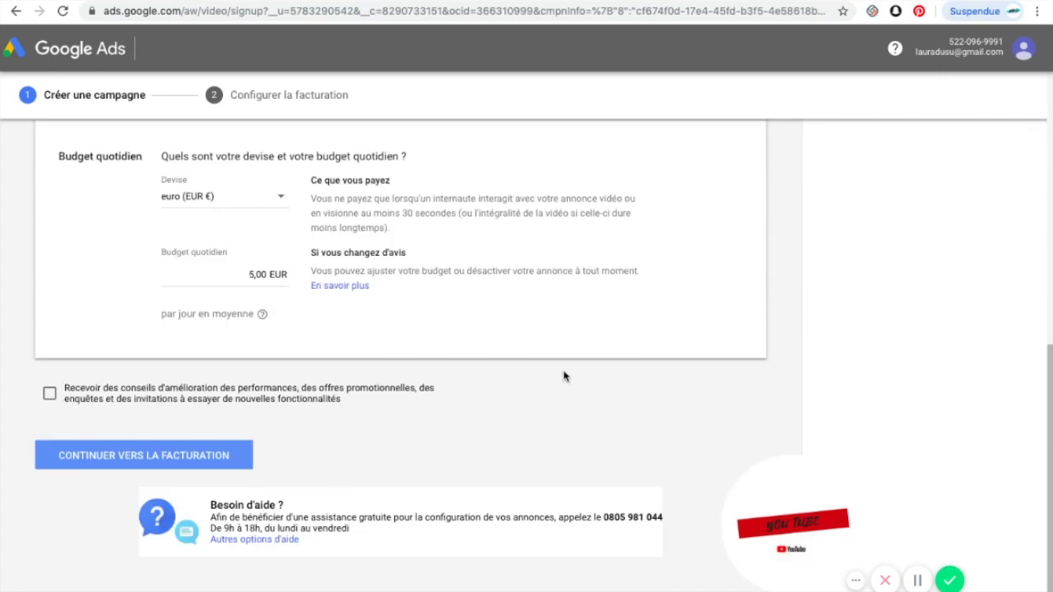
{"action": "scroll", "coordinate": [564, 372], "scroll_direction": "up", "scroll_amount": 6}
{"action": "scroll", "coordinate": [563, 374], "scroll_direction": "up", "scroll_amount": 1}
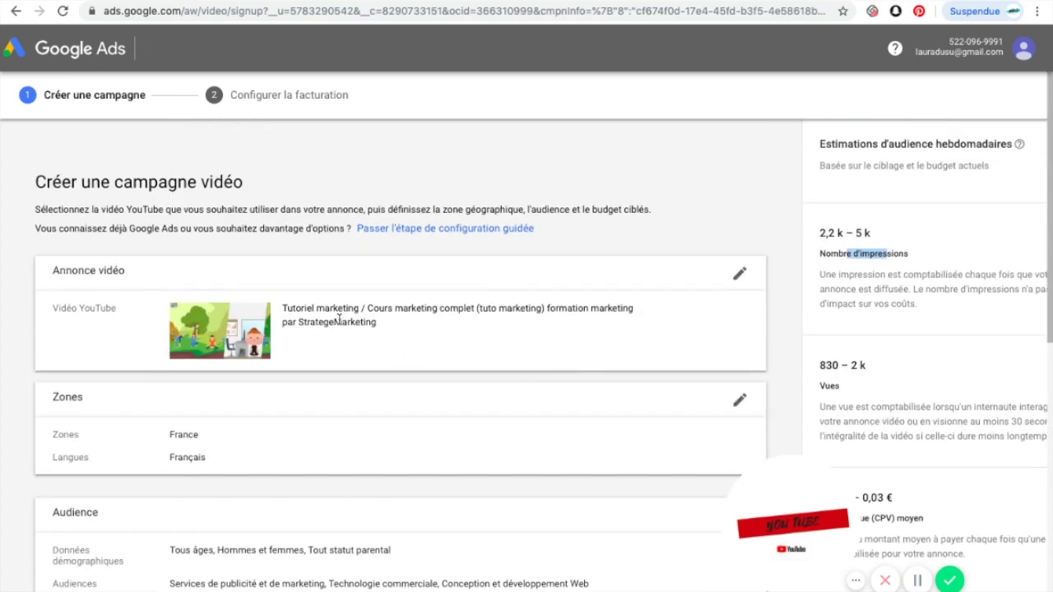
Reopen the video ad settings and review the chosen video, ad format, placement, redirect URL and remaining campaign sections.
{"action": "left_click", "coordinate": [735, 279]}
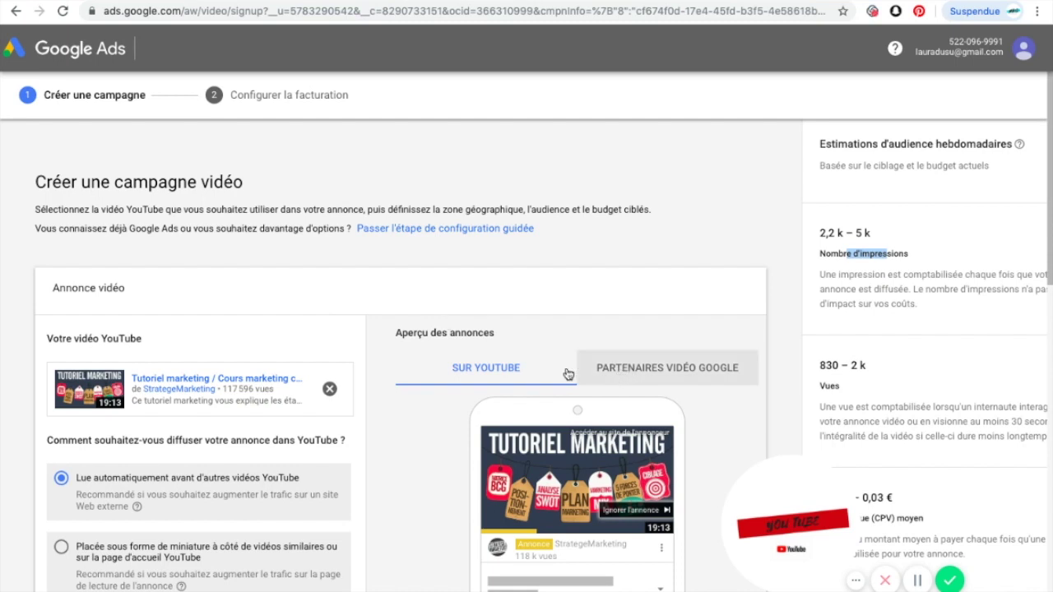
{"action": "scroll", "coordinate": [444, 443], "scroll_direction": "down", "scroll_amount": 2}
{"action": "scroll", "coordinate": [443, 442], "scroll_direction": "down", "scroll_amount": 1}
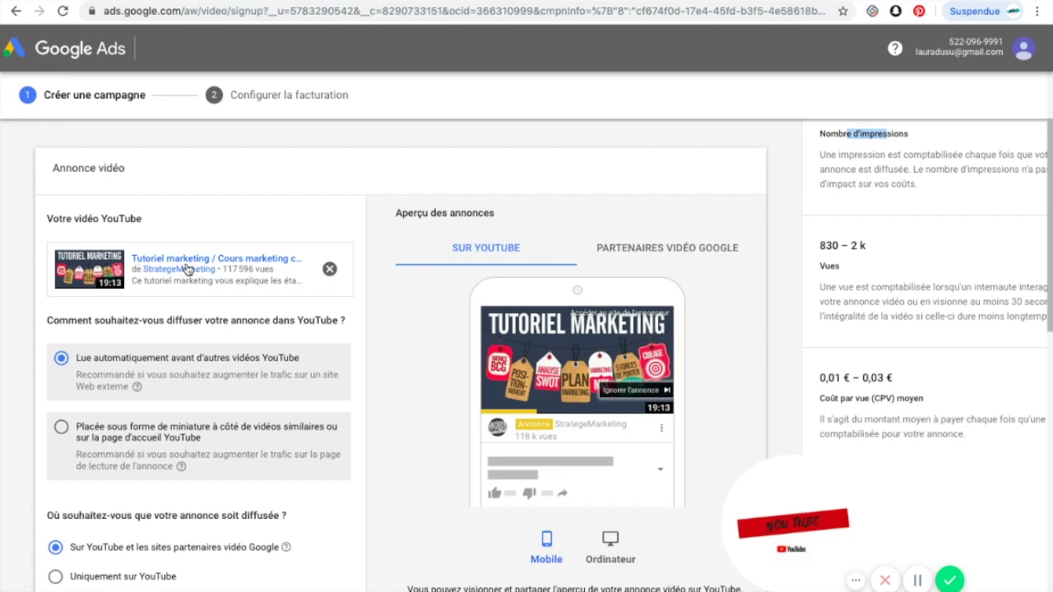
{"action": "scroll", "coordinate": [556, 305], "scroll_direction": "down", "scroll_amount": 5}
{"action": "scroll", "coordinate": [564, 325], "scroll_direction": "up", "scroll_amount": 1}
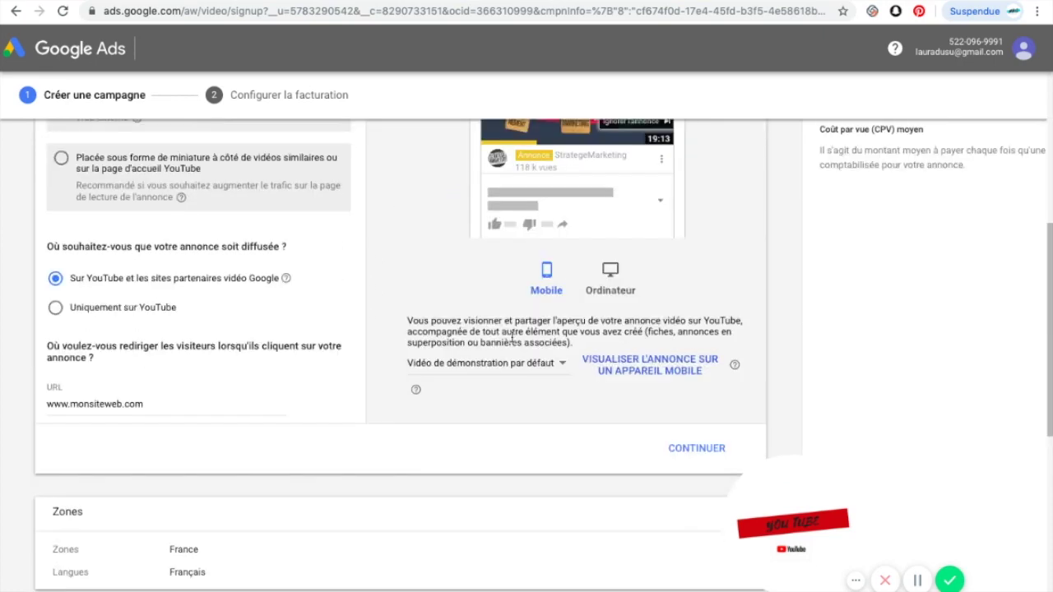
{"action": "scroll", "coordinate": [280, 340], "scroll_direction": "up", "scroll_amount": 3}
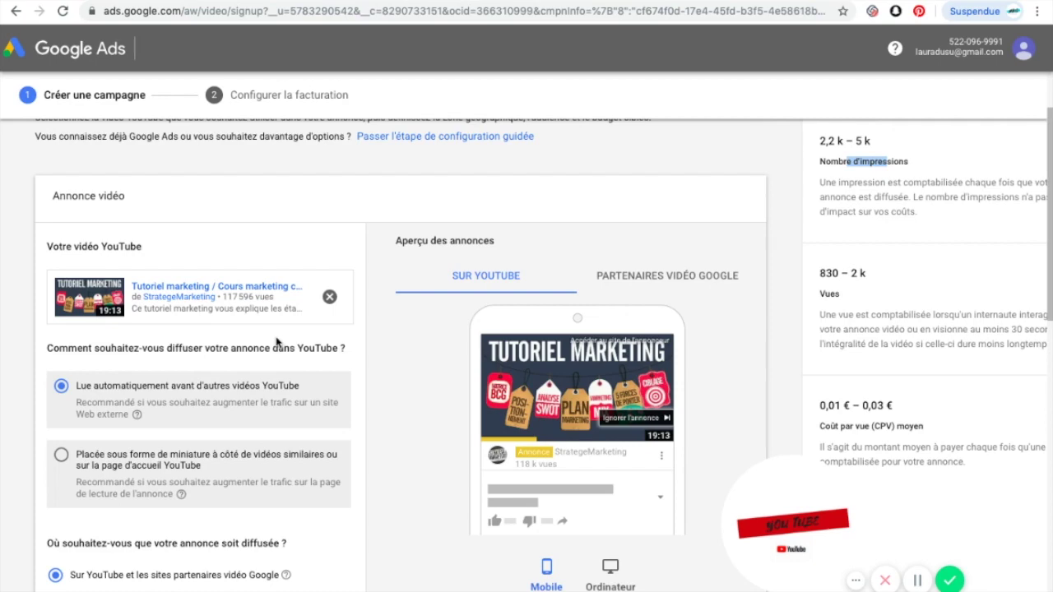
{"action": "scroll", "coordinate": [276, 342], "scroll_direction": "down", "scroll_amount": 8}
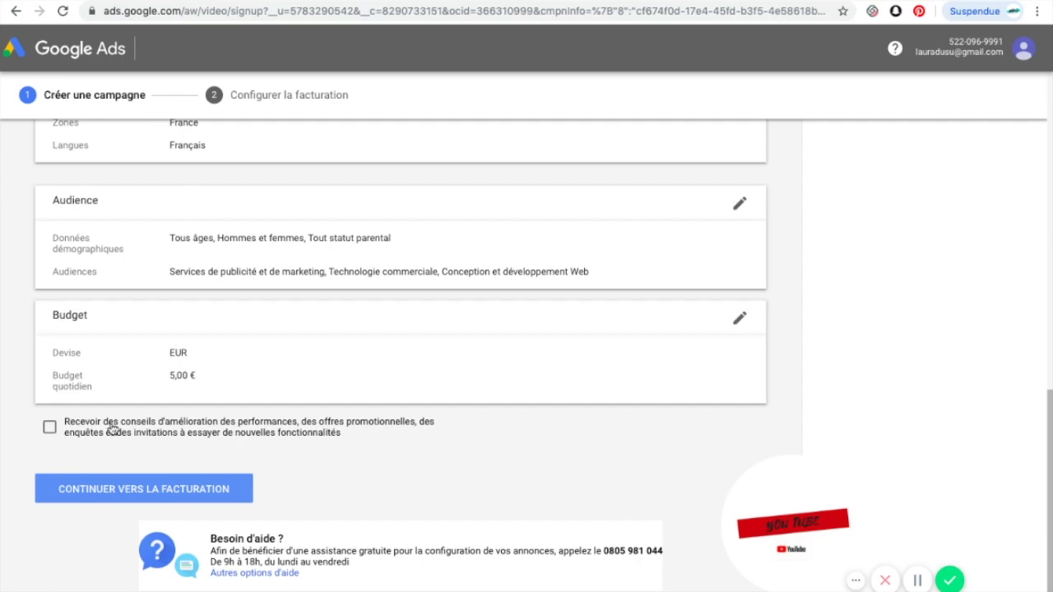
{"action": "scroll", "coordinate": [834, 308], "scroll_direction": "down", "scroll_amount": 1}
{"action": "scroll", "coordinate": [828, 316], "scroll_direction": "up", "scroll_amount": 4}
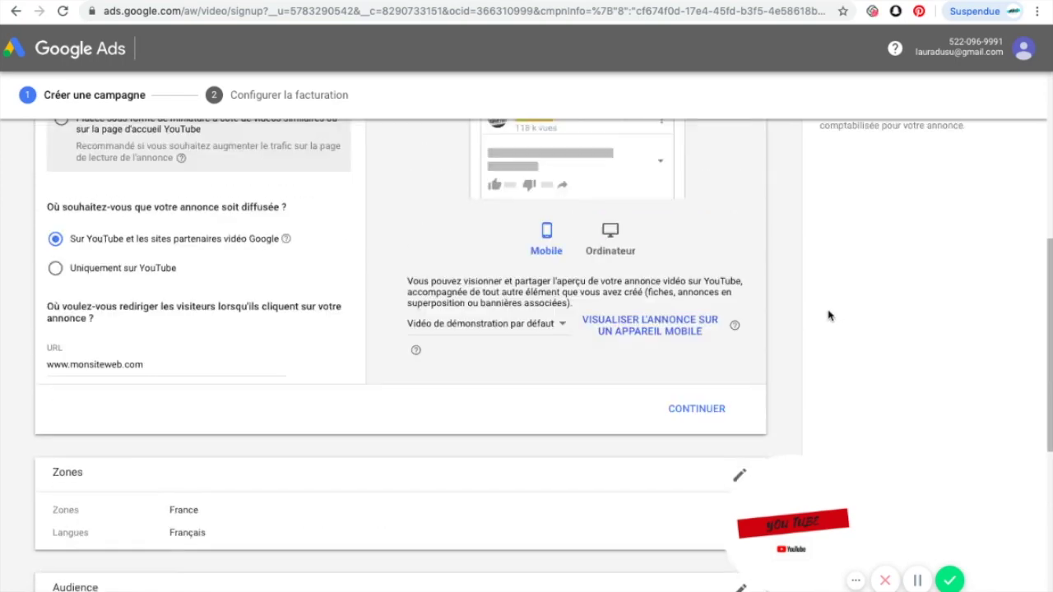
{"action": "scroll", "coordinate": [828, 316], "scroll_direction": "up", "scroll_amount": 5}
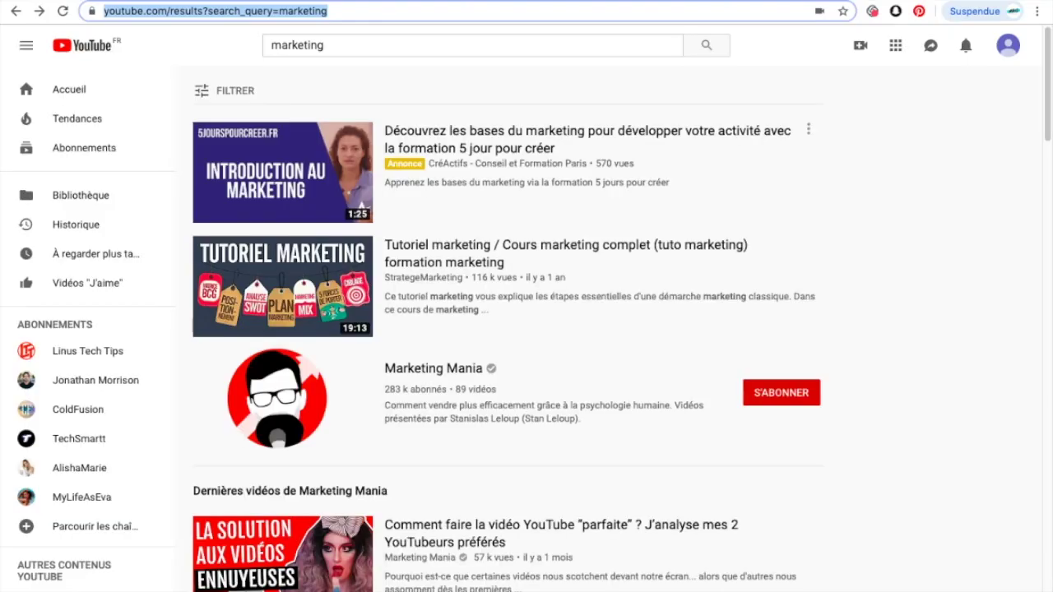
Switch to the YouTube results for "marketing" and examine how the sponsored video appears compared with the regular results.
{"action": "scroll", "coordinate": [496, 194], "scroll_direction": "down", "scroll_amount": 6}
{"action": "scroll", "coordinate": [496, 198], "scroll_direction": "up", "scroll_amount": 3}
{"action": "scroll", "coordinate": [567, 211], "scroll_direction": "up", "scroll_amount": 3}
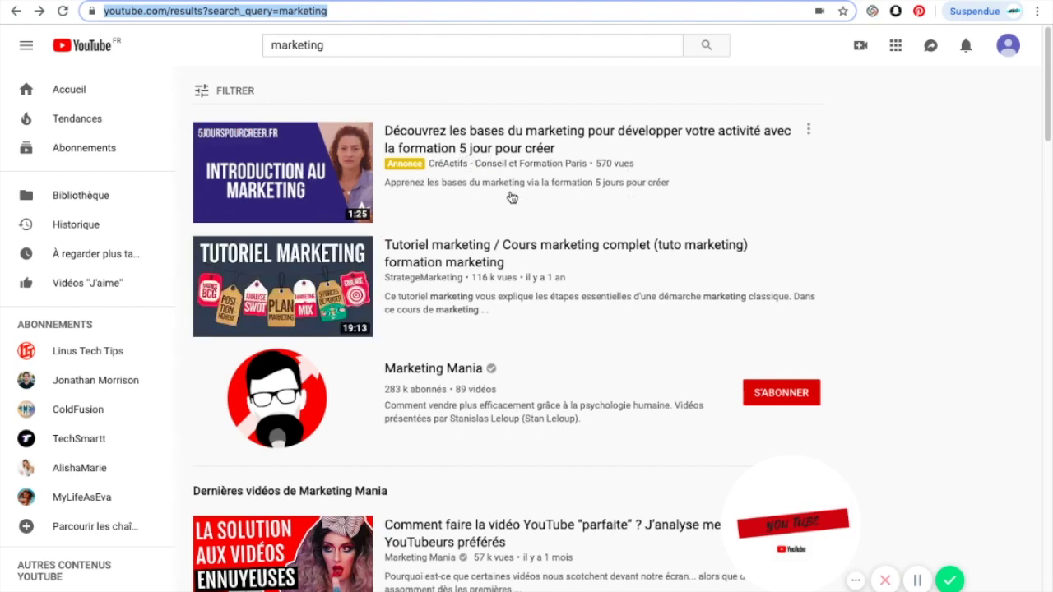
{"action": "scroll", "coordinate": [680, 206], "scroll_direction": "down", "scroll_amount": 2}
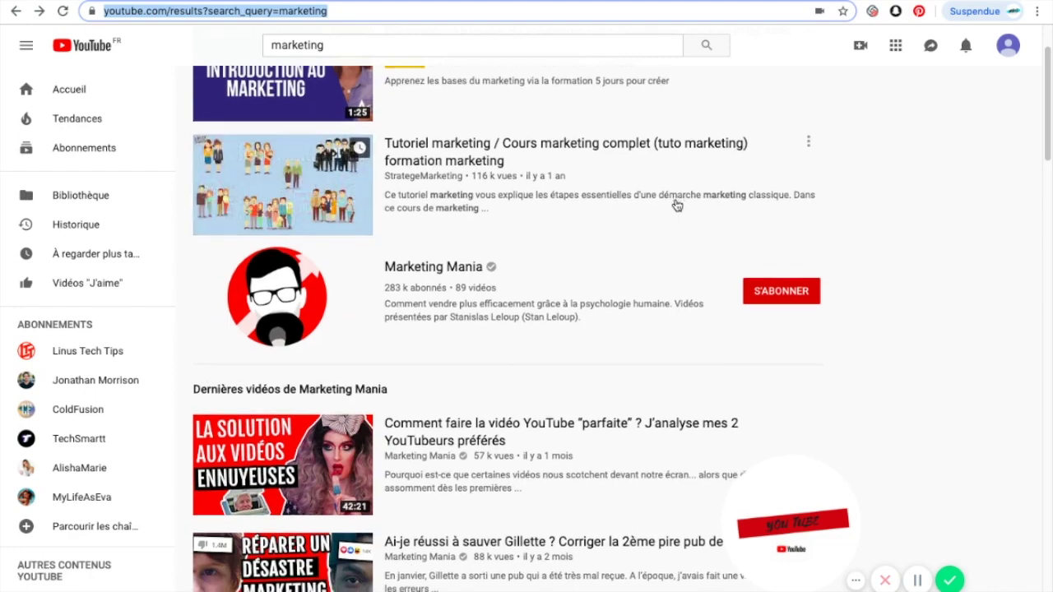
{"action": "scroll", "coordinate": [677, 205], "scroll_direction": "down", "scroll_amount": 2}
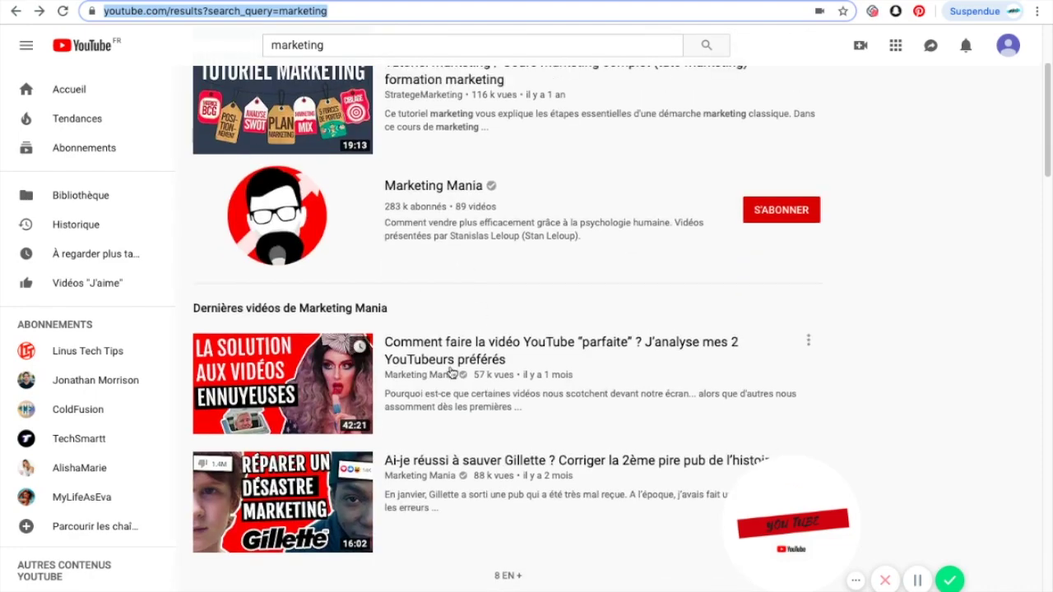
{"action": "scroll", "coordinate": [466, 232], "scroll_direction": "up", "scroll_amount": 5}
{"action": "scroll", "coordinate": [460, 239], "scroll_direction": "down", "scroll_amount": 4}
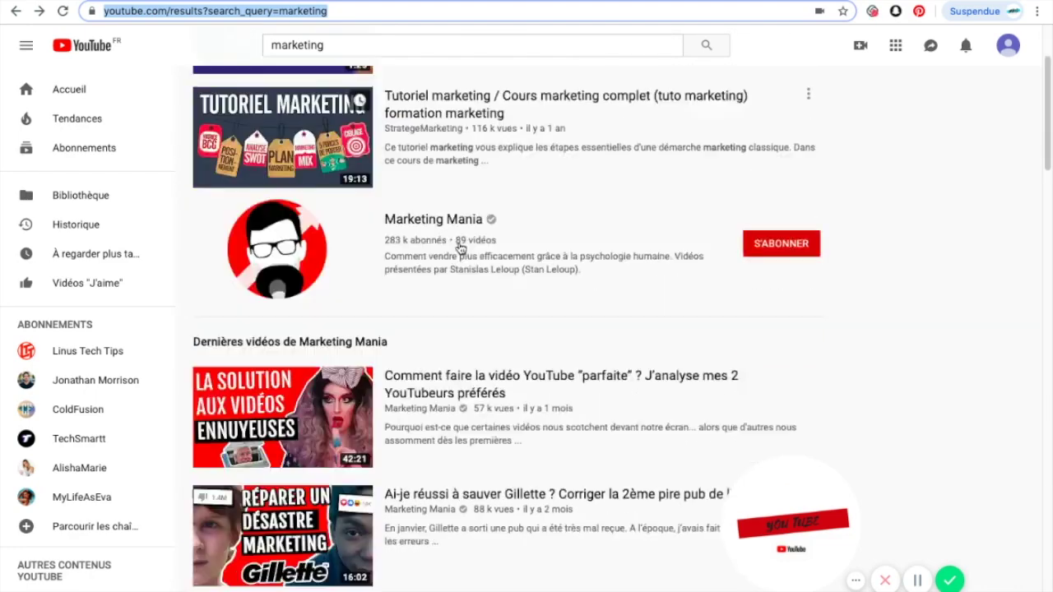
{"action": "scroll", "coordinate": [461, 246], "scroll_direction": "down", "scroll_amount": 10}
{"action": "scroll", "coordinate": [465, 256], "scroll_direction": "down", "scroll_amount": 3}
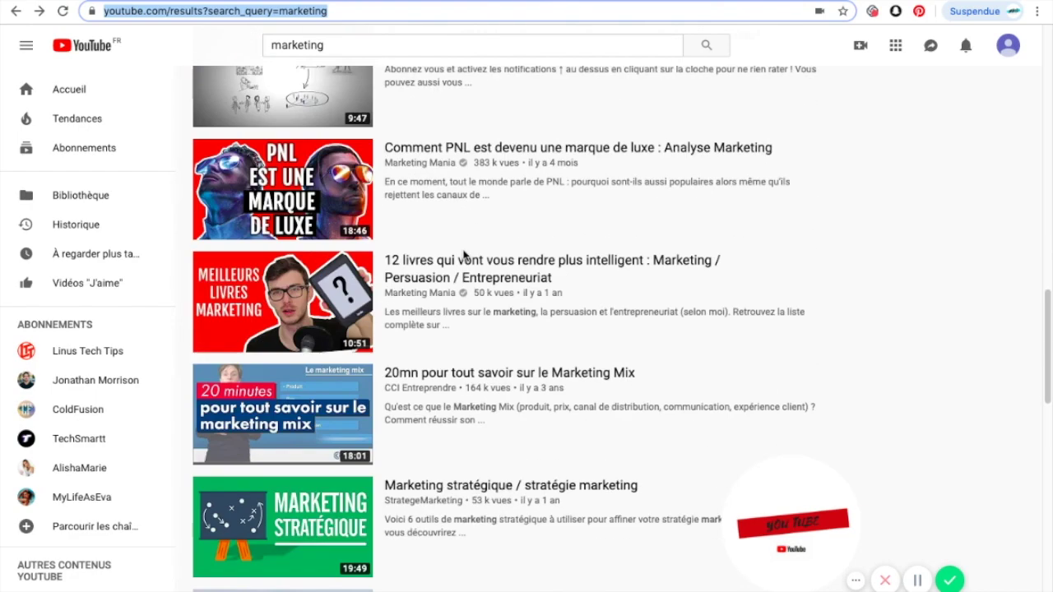
{"action": "scroll", "coordinate": [518, 284], "scroll_direction": "down", "scroll_amount": 1}
{"action": "scroll", "coordinate": [518, 284], "scroll_direction": "up", "scroll_amount": 15}
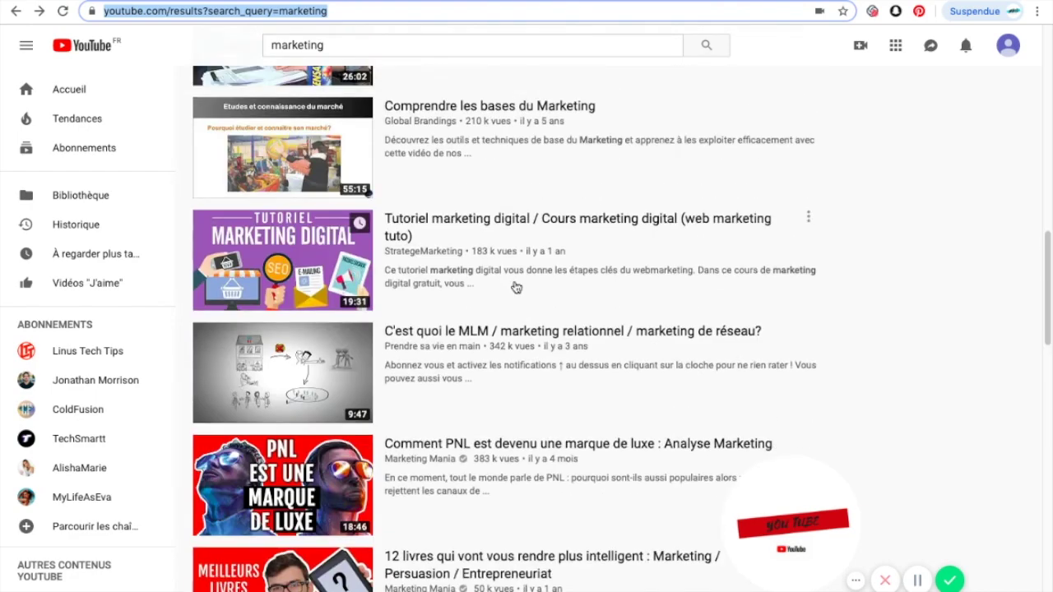
{"action": "scroll", "coordinate": [515, 282], "scroll_direction": "up", "scroll_amount": 5}
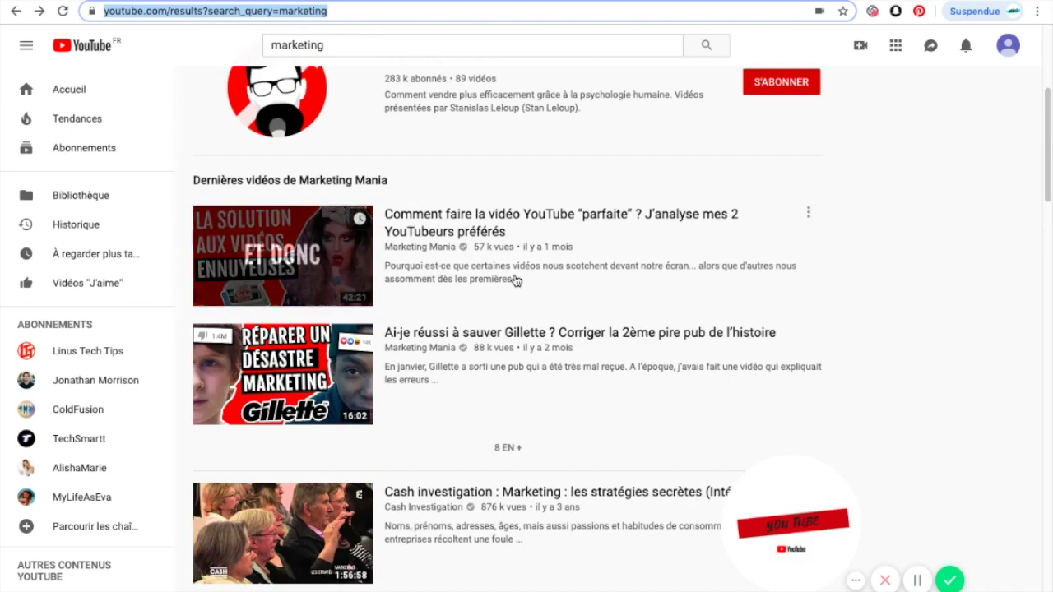
Search YouTube for the suggested query "cours marketing digital" and examine the sponsored listings above the videos.
{"action": "left_click", "coordinate": [371, 47]}
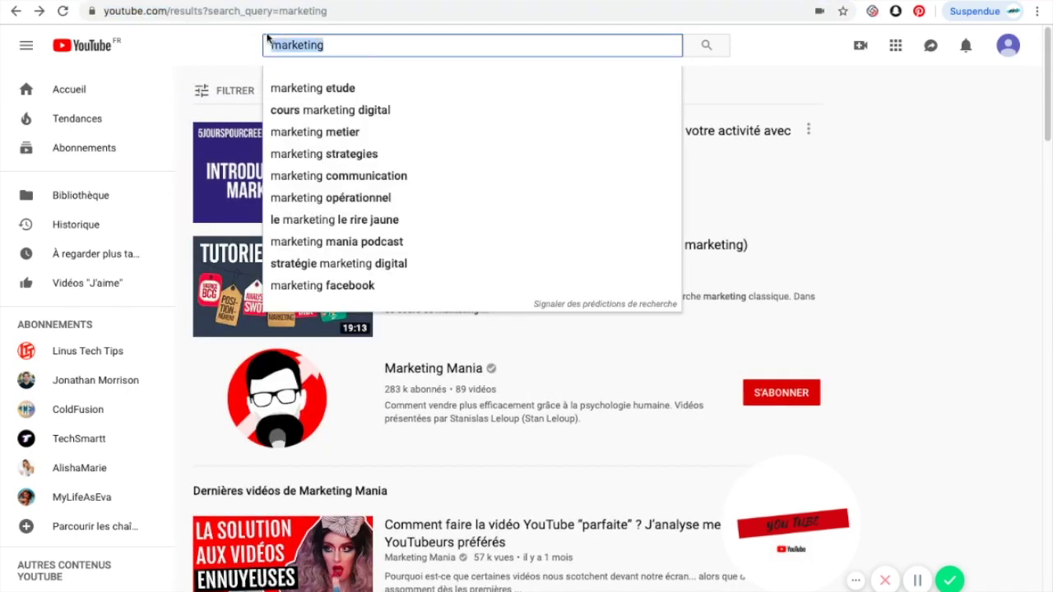
{"action": "left_click", "coordinate": [323, 113]}
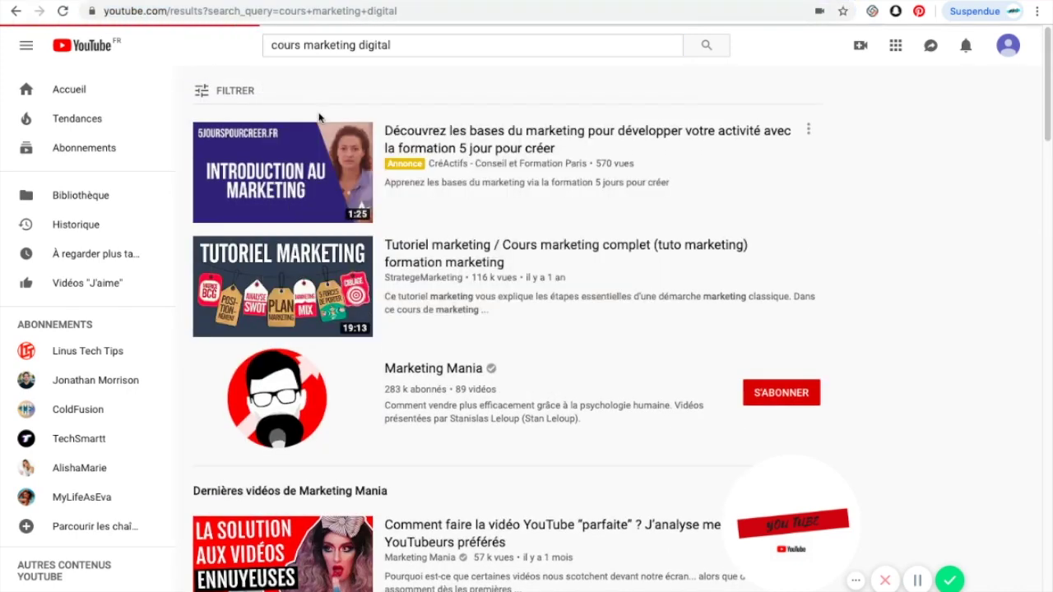
{"action": "left_click", "coordinate": [409, 45]}
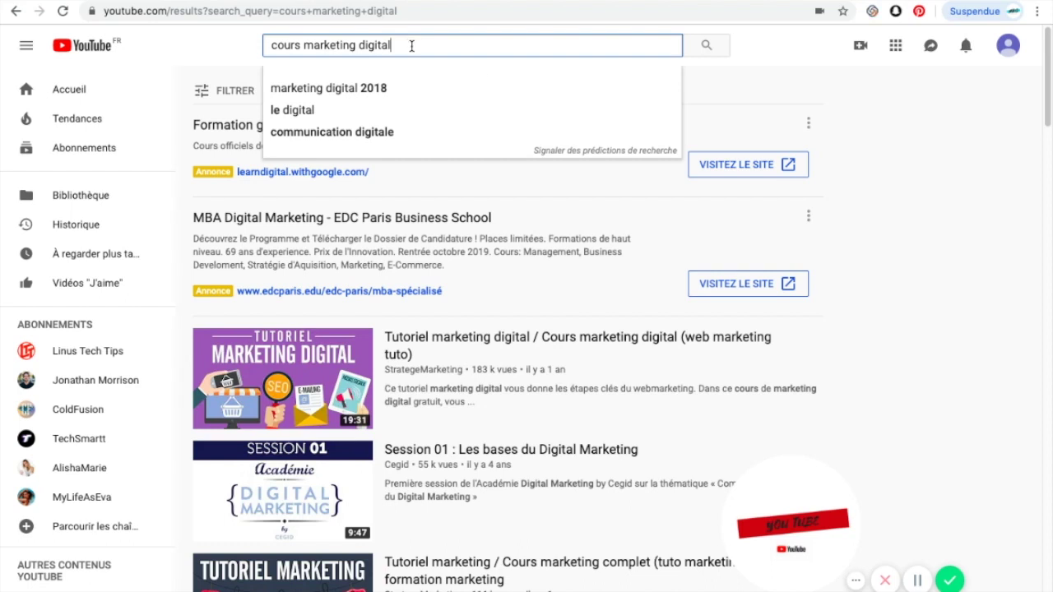
{"action": "left_click", "coordinate": [886, 189]}
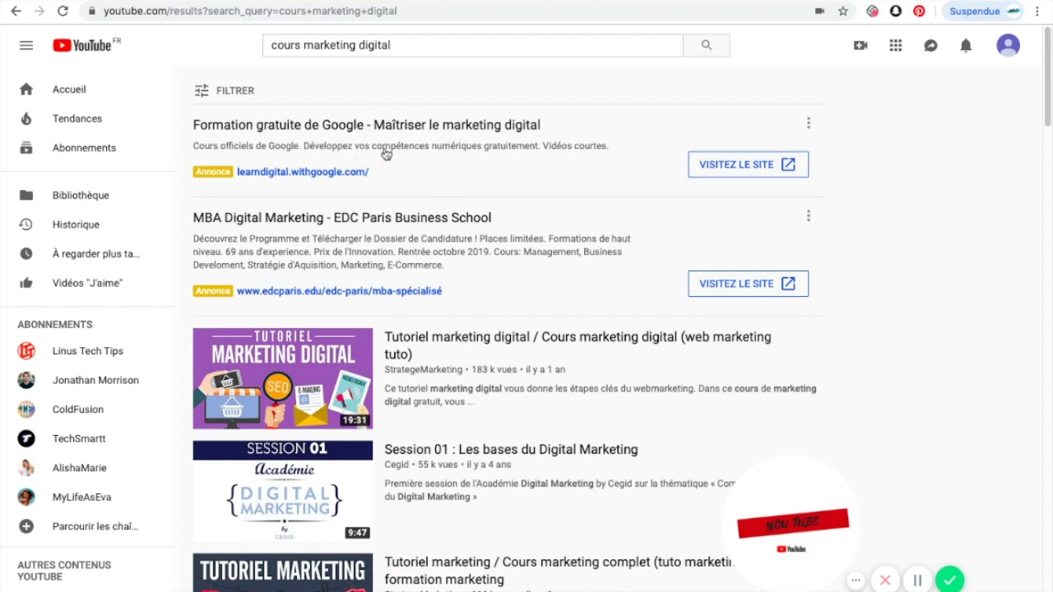
{"action": "scroll", "coordinate": [630, 270], "scroll_direction": "down", "scroll_amount": 4}
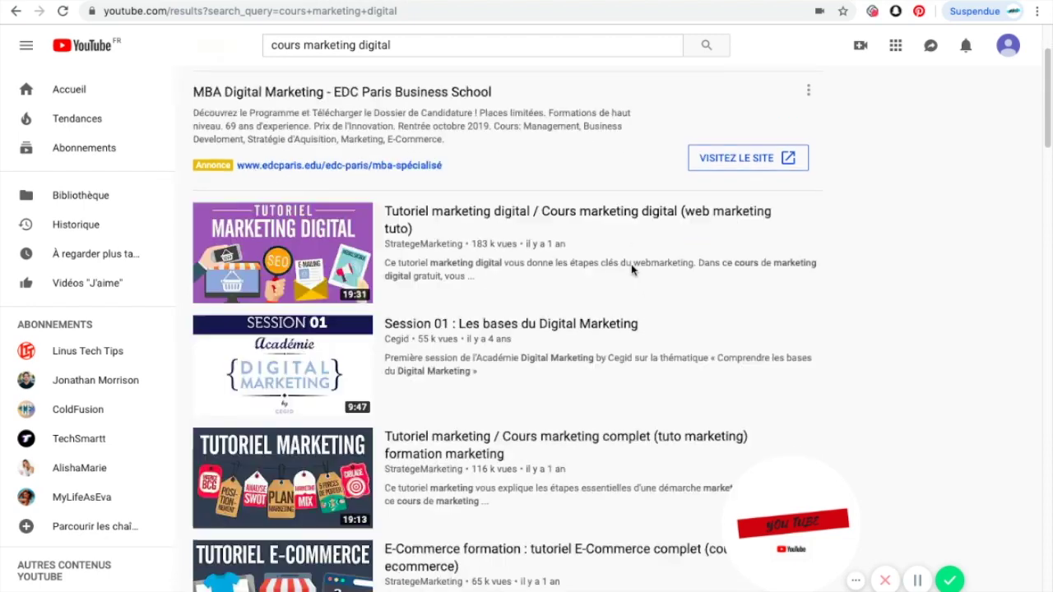
{"action": "scroll", "coordinate": [489, 195], "scroll_direction": "up", "scroll_amount": 4}
Search YouTube for "BEAUTE" and look through the results for sponsored listings.
{"action": "left_click_drag", "start_coordinate": [392, 45], "coordinate": [255, 46]}
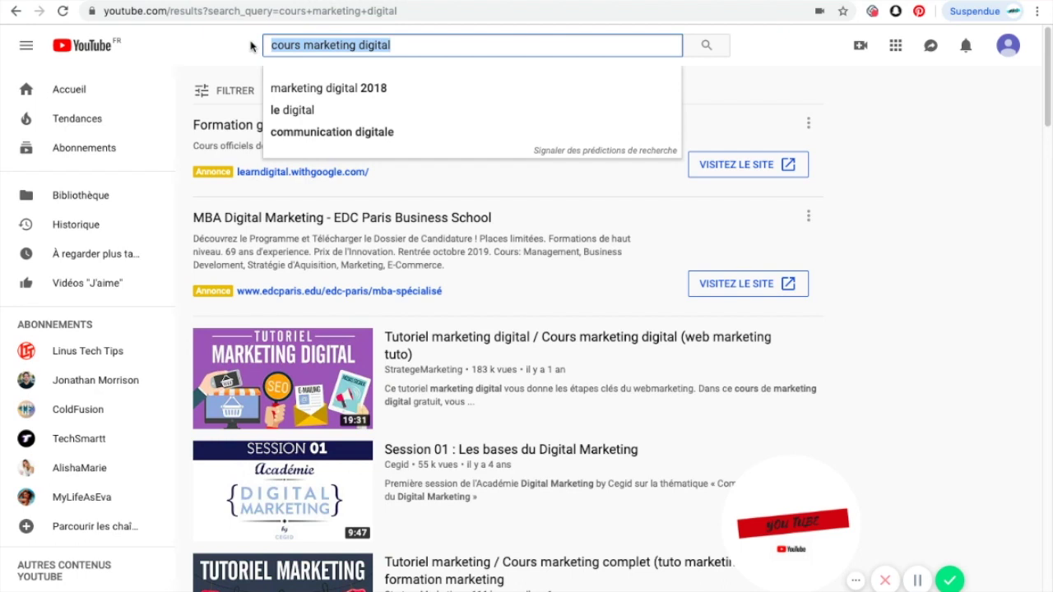
{"action": "key", "text": "BackSpace"}
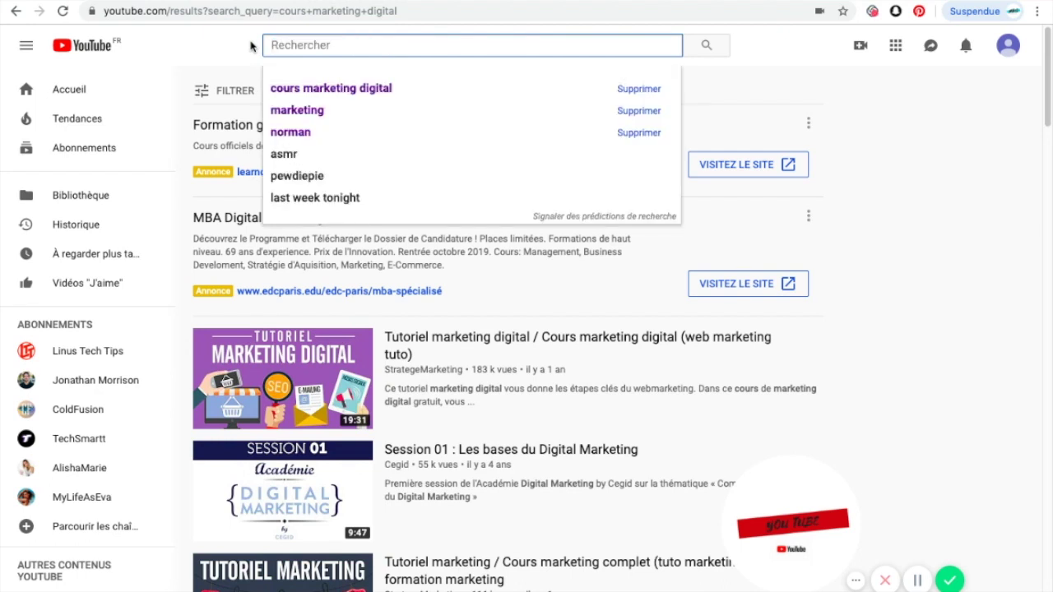
{"action": "type", "text": "BEAUTE"}
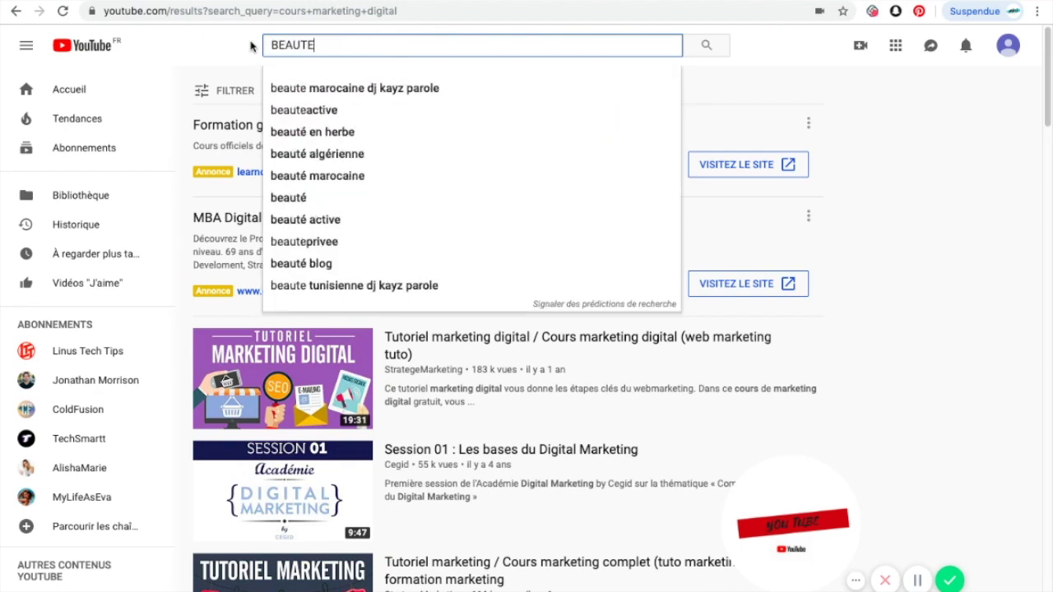
{"action": "key", "text": "Return"}
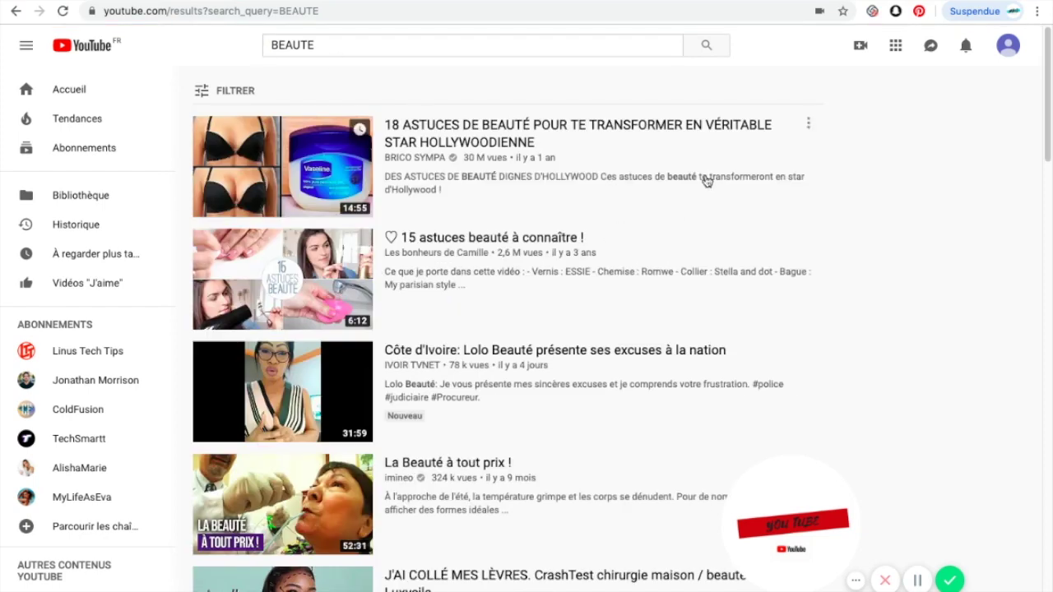
{"action": "scroll", "coordinate": [480, 172], "scroll_direction": "down", "scroll_amount": 3}
{"action": "scroll", "coordinate": [493, 164], "scroll_direction": "up", "scroll_amount": 3}
{"action": "scroll", "coordinate": [573, 277], "scroll_direction": "down", "scroll_amount": 2}
{"action": "scroll", "coordinate": [567, 314], "scroll_direction": "down", "scroll_amount": 9}
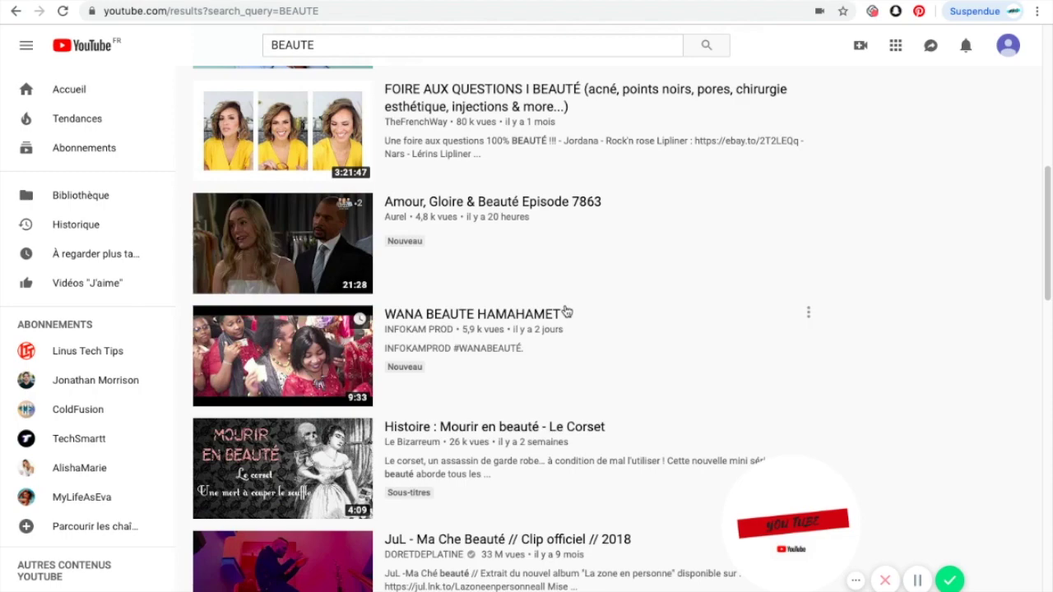
{"action": "scroll", "coordinate": [565, 307], "scroll_direction": "down", "scroll_amount": 4}
{"action": "scroll", "coordinate": [640, 315], "scroll_direction": "up", "scroll_amount": 5}
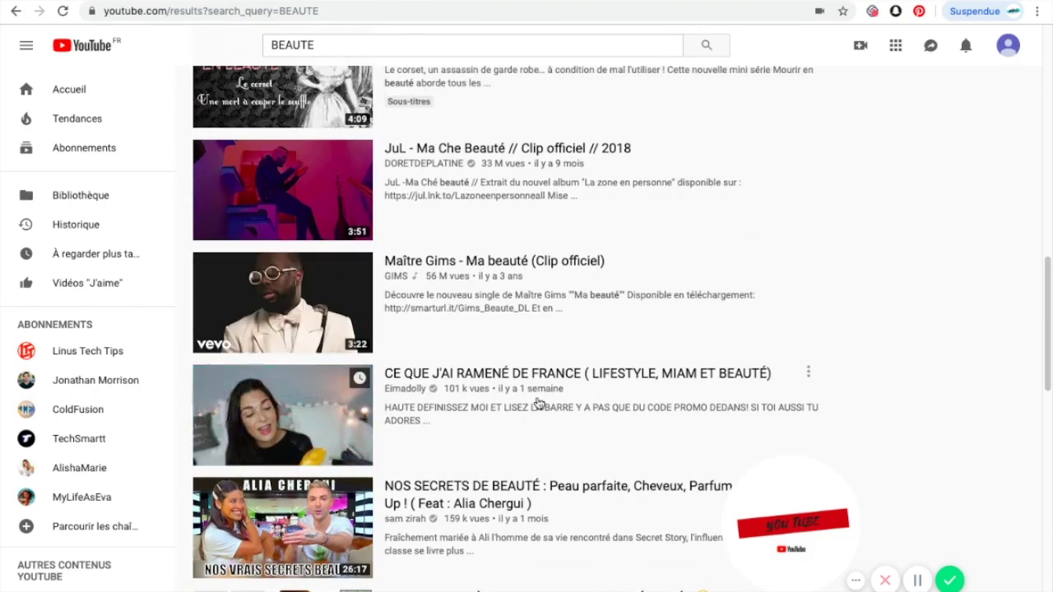
Open the video "CE QUE J'AI RAMENÉ DE FRANCE ( LIFESTYLE, MIAM ET BEAUTÉ)" and examine its page and suggested videos for ads.
{"action": "left_click", "coordinate": [436, 421]}
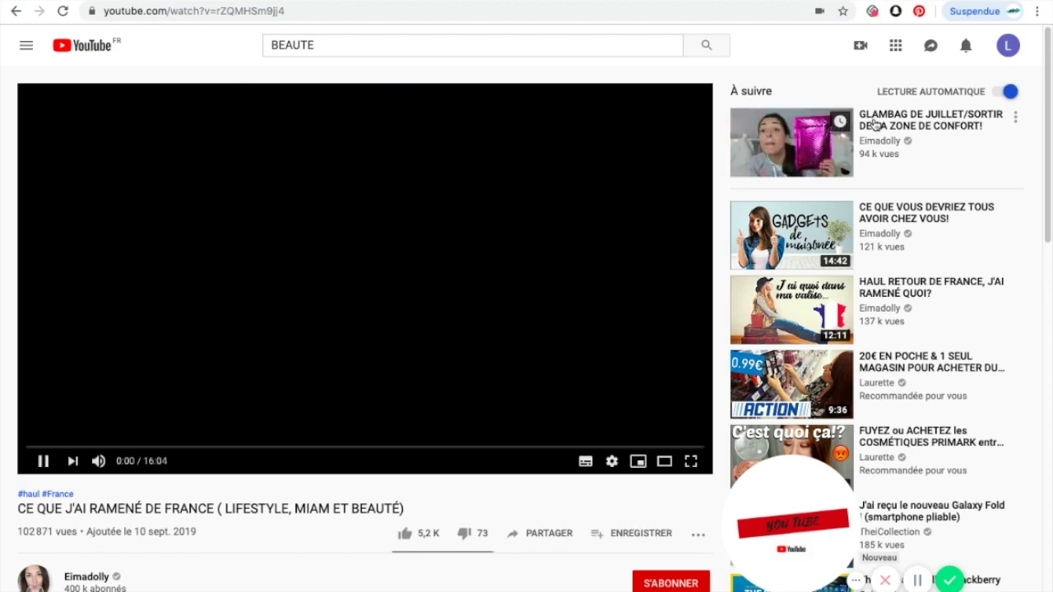
{"action": "scroll", "coordinate": [883, 168], "scroll_direction": "down", "scroll_amount": 3}
{"action": "scroll", "coordinate": [883, 168], "scroll_direction": "up", "scroll_amount": 3}
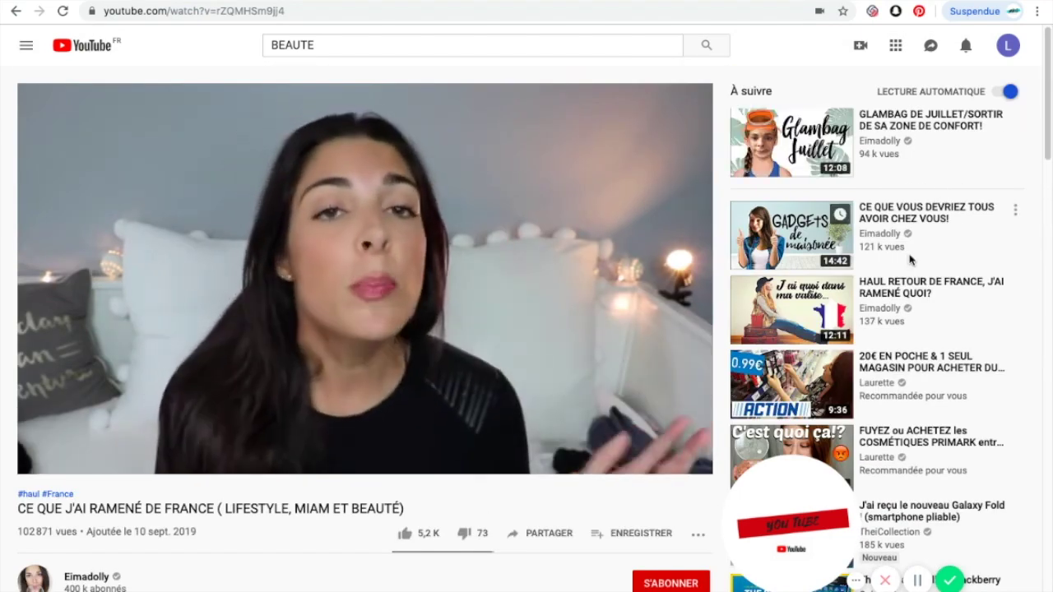
{"action": "left_click_drag", "start_coordinate": [595, 483], "coordinate": [296, 464]}
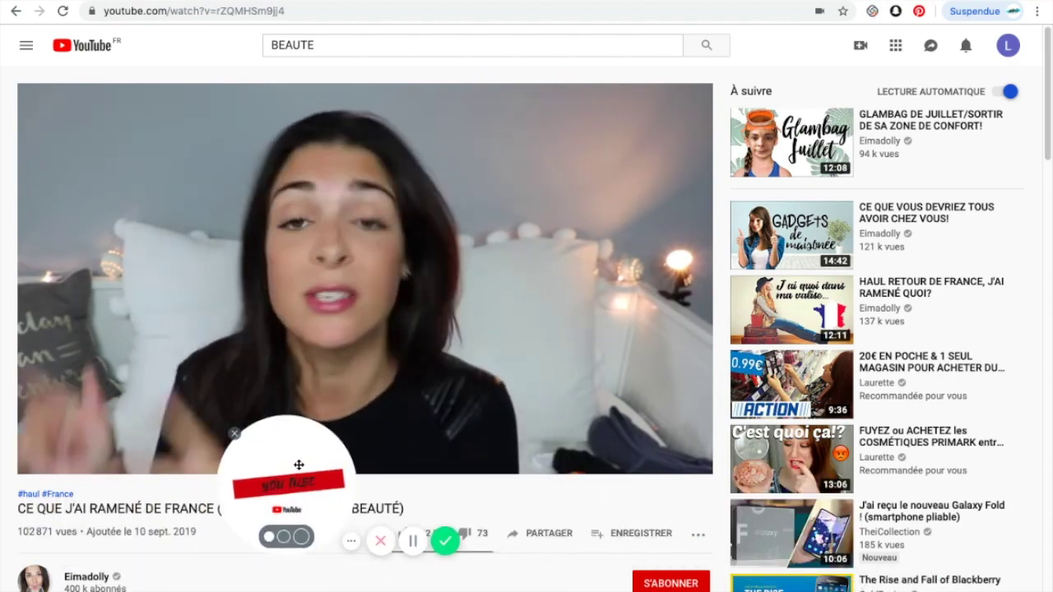
{"action": "scroll", "coordinate": [934, 323], "scroll_direction": "down", "scroll_amount": 4}
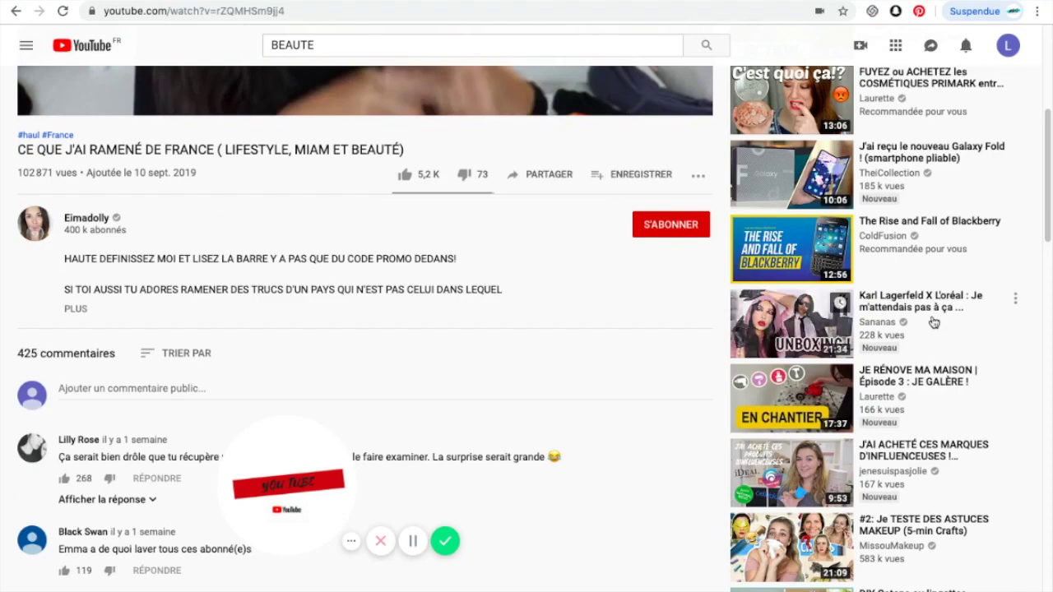
{"action": "scroll", "coordinate": [934, 321], "scroll_direction": "down", "scroll_amount": 3}
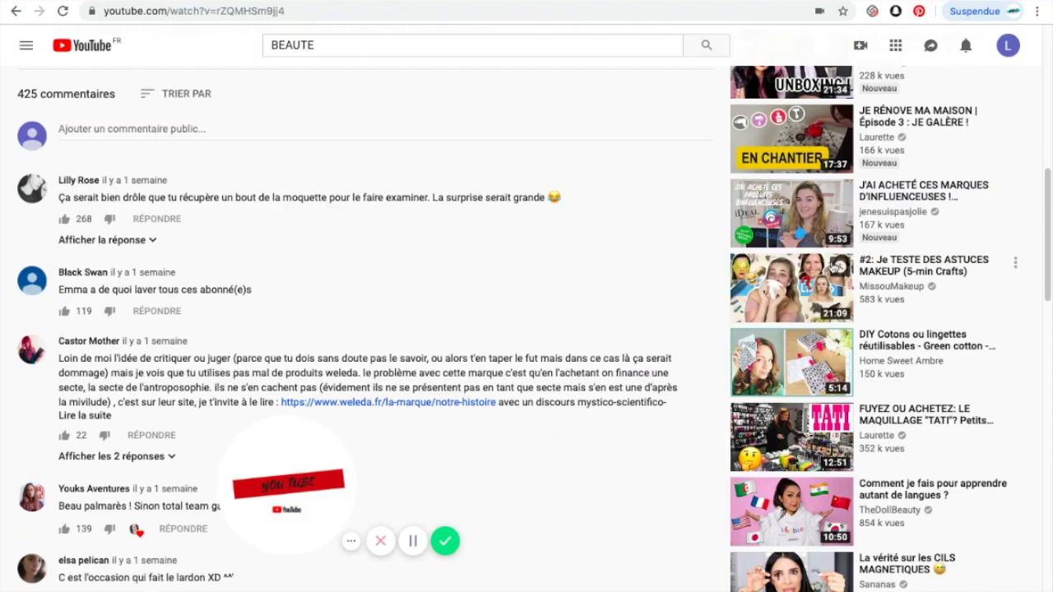
{"action": "scroll", "coordinate": [553, 296], "scroll_direction": "down", "scroll_amount": 8}
{"action": "scroll", "coordinate": [546, 289], "scroll_direction": "up", "scroll_amount": 15}
Search YouTube for the suggested query "astuce beauté cheveux" and look through the results for sponsored videos.
{"action": "left_click", "coordinate": [384, 52]}
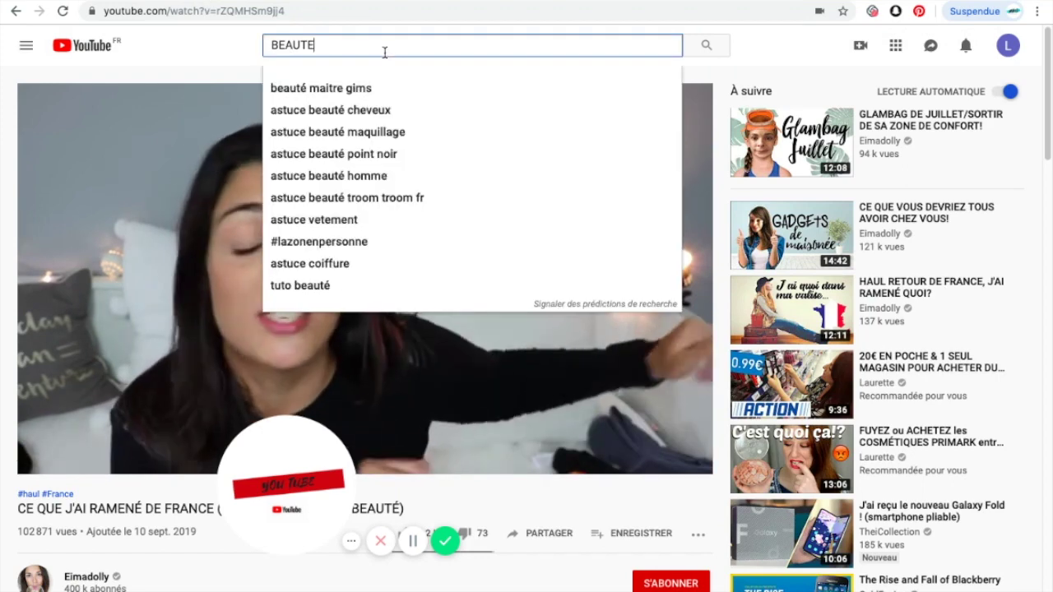
{"action": "left_click", "coordinate": [367, 113]}
{"action": "left_click_drag", "start_coordinate": [288, 471], "coordinate": [90, 504]}
{"action": "scroll", "coordinate": [482, 329], "scroll_direction": "down", "scroll_amount": 10}
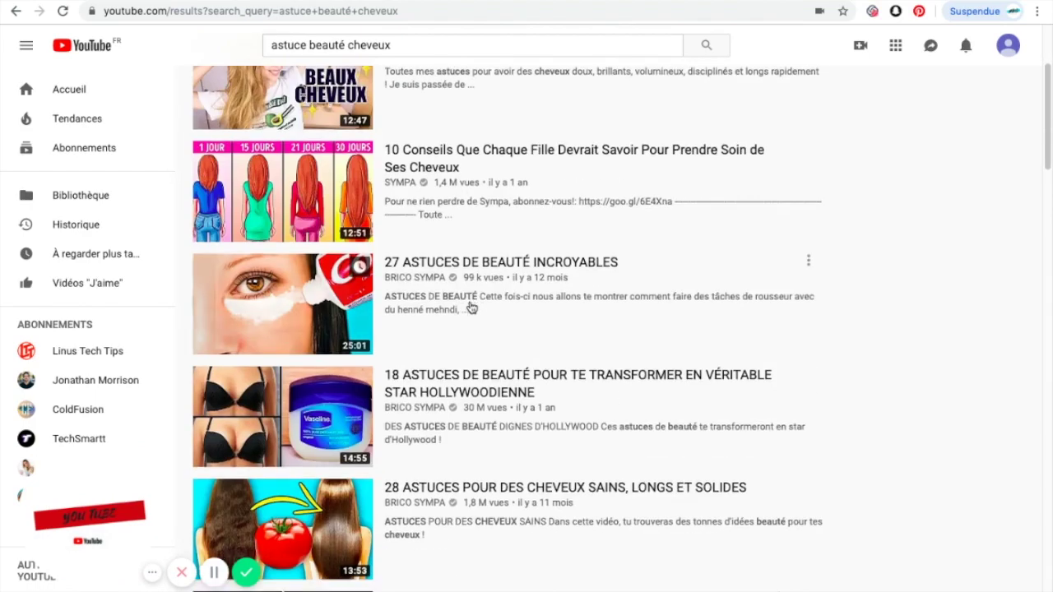
{"action": "scroll", "coordinate": [473, 298], "scroll_direction": "down", "scroll_amount": 9}
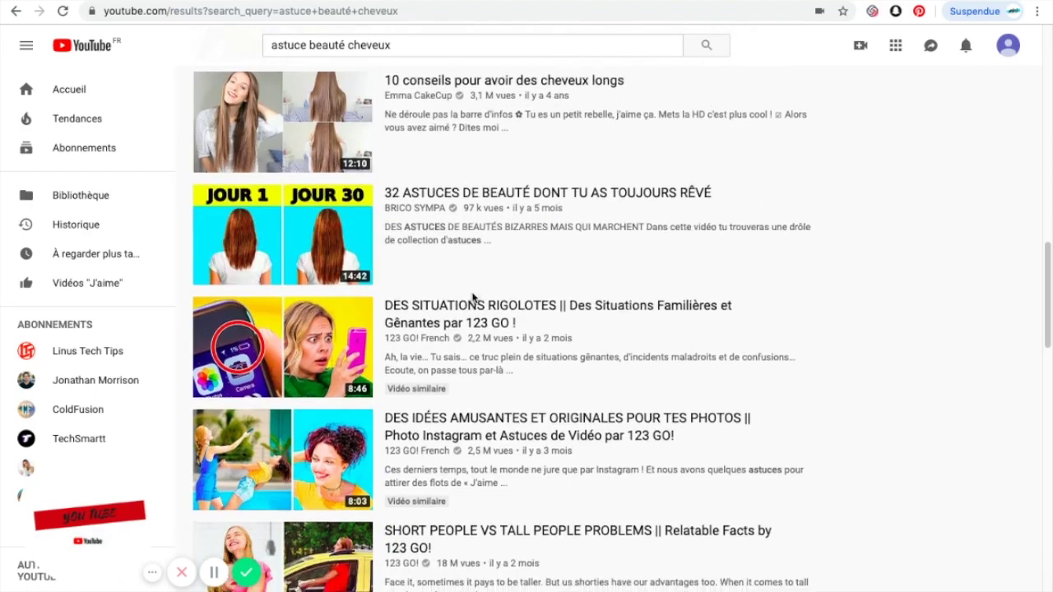
{"action": "left_click_drag", "start_coordinate": [89, 521], "coordinate": [291, 470]}
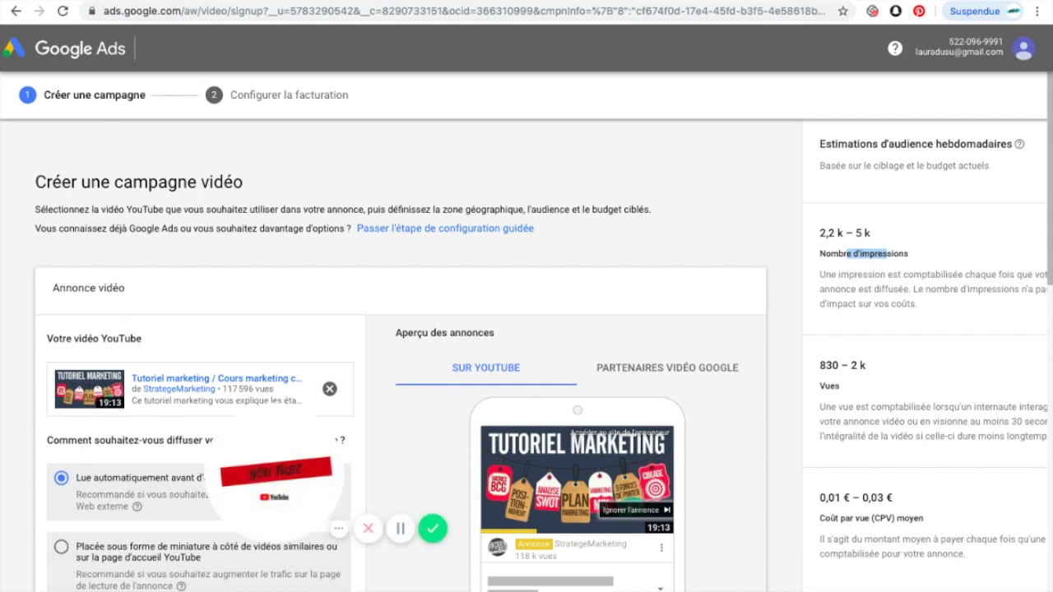
{"action": "left_click_drag", "start_coordinate": [287, 417], "coordinate": [205, 478]}
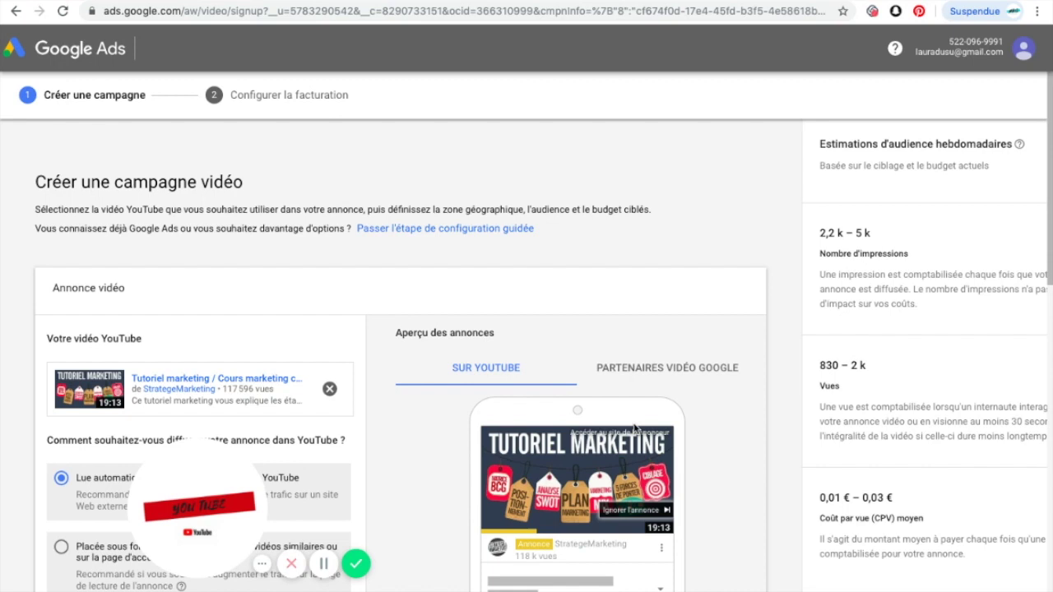
{"action": "left_click_drag", "start_coordinate": [186, 505], "coordinate": [240, 472]}
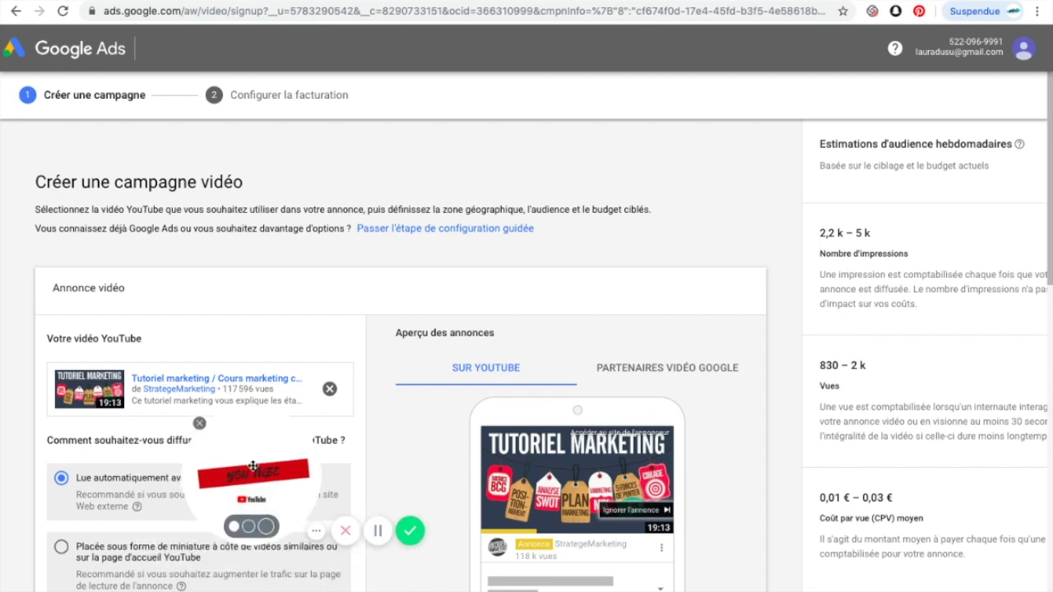